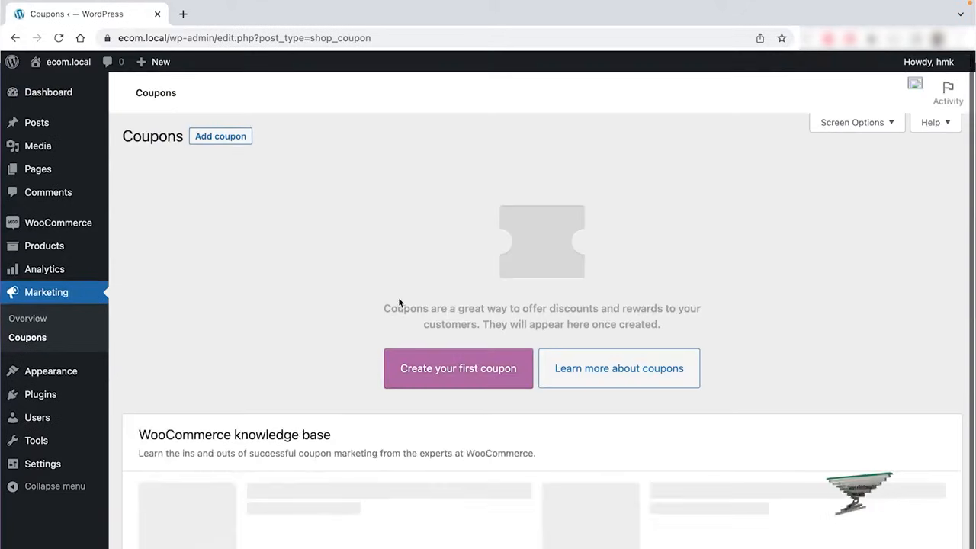
Start a new coupon and enter welcome-50 as its code
scroll(399, 299, down, 1)
scroll(398, 298, up, 1)
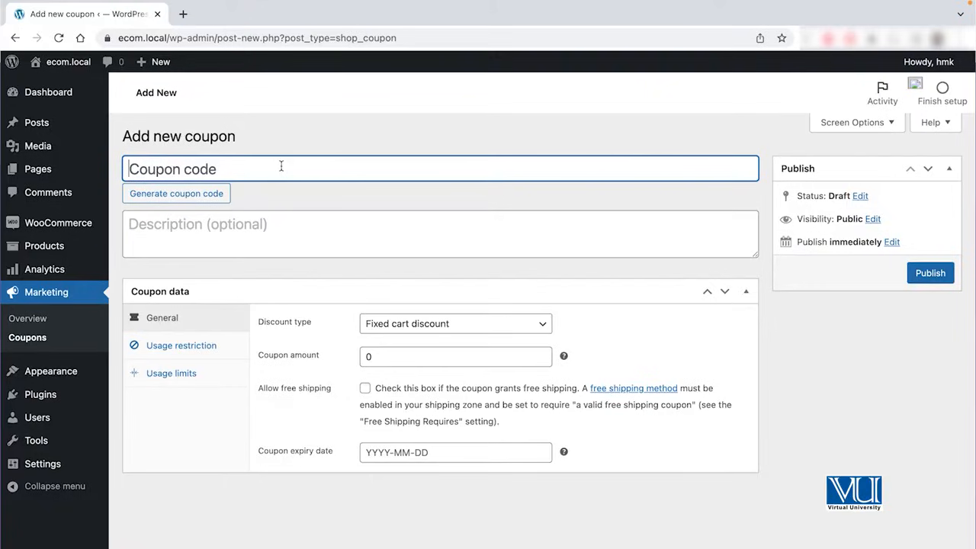
text(W)
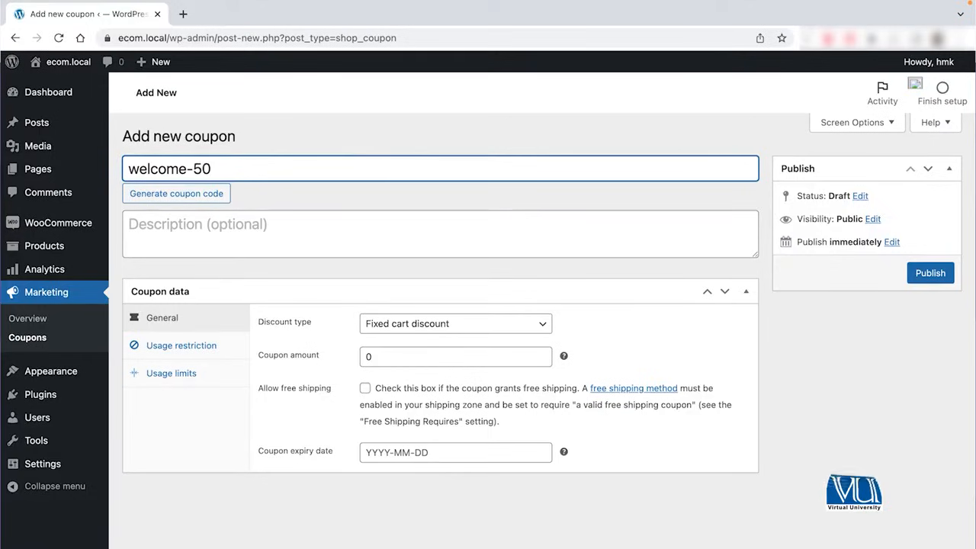
Enter "Welcome for new users" as the coupon's description
click(303, 228)
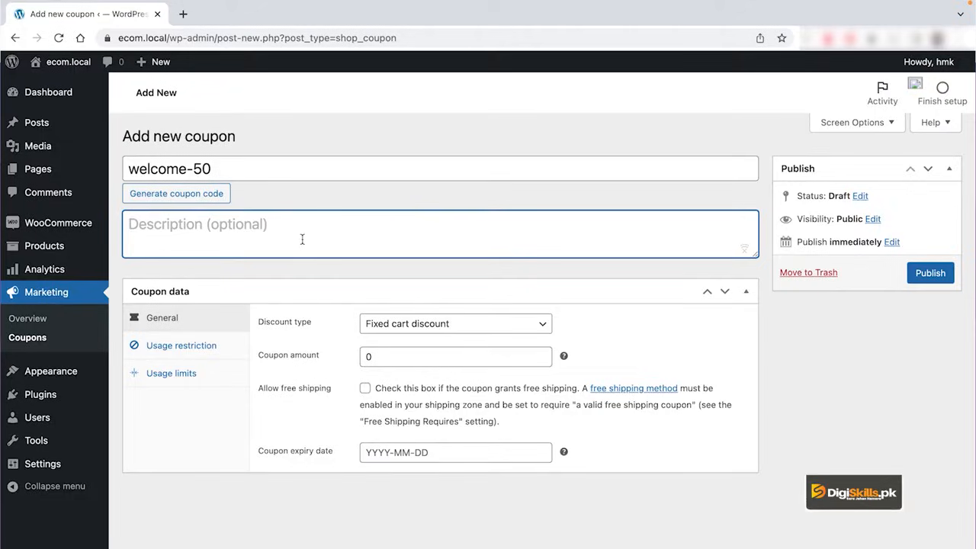
text(W)
key(BackSpace)
text(Wel)
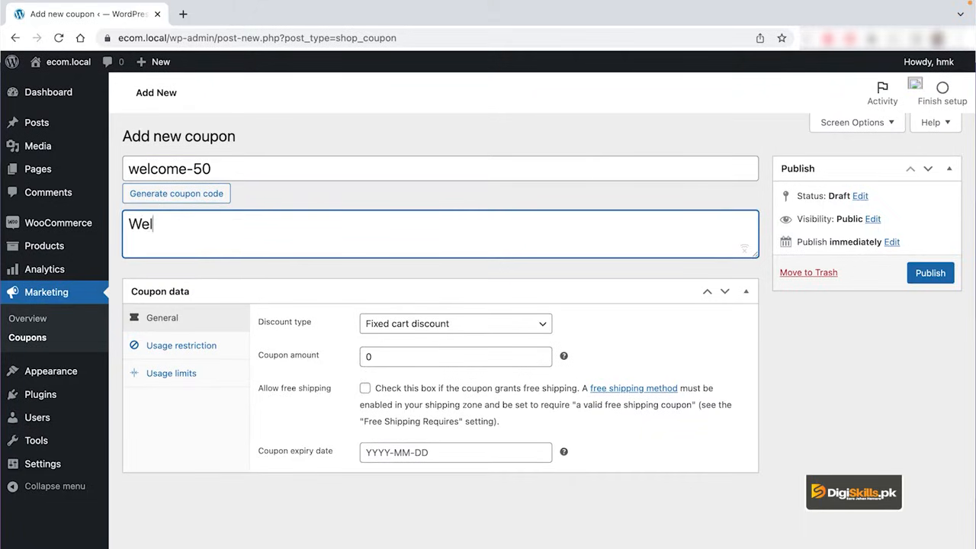
text(comne f)
key(BackSpace)
key(BackSpace)
key(BackSpace)
key(BackSpace)
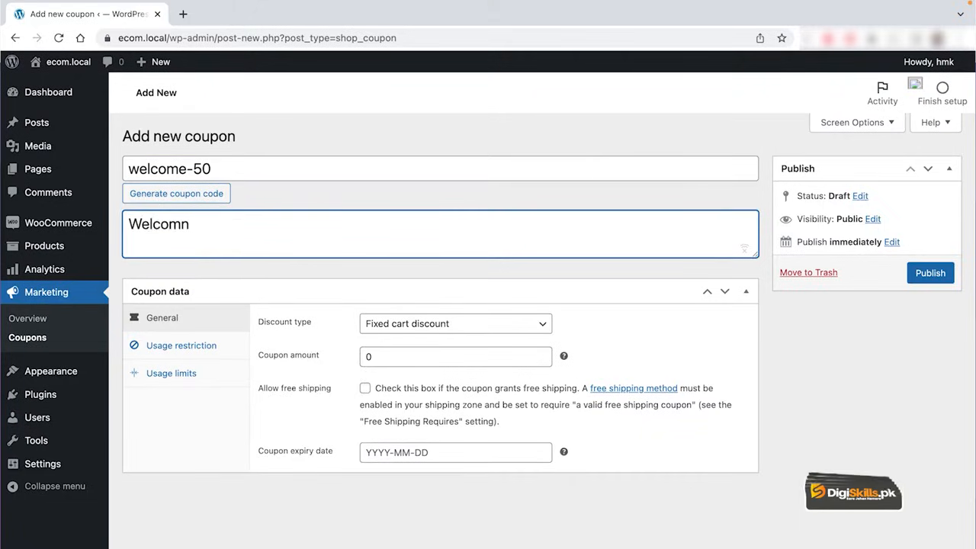
text(e for new users)
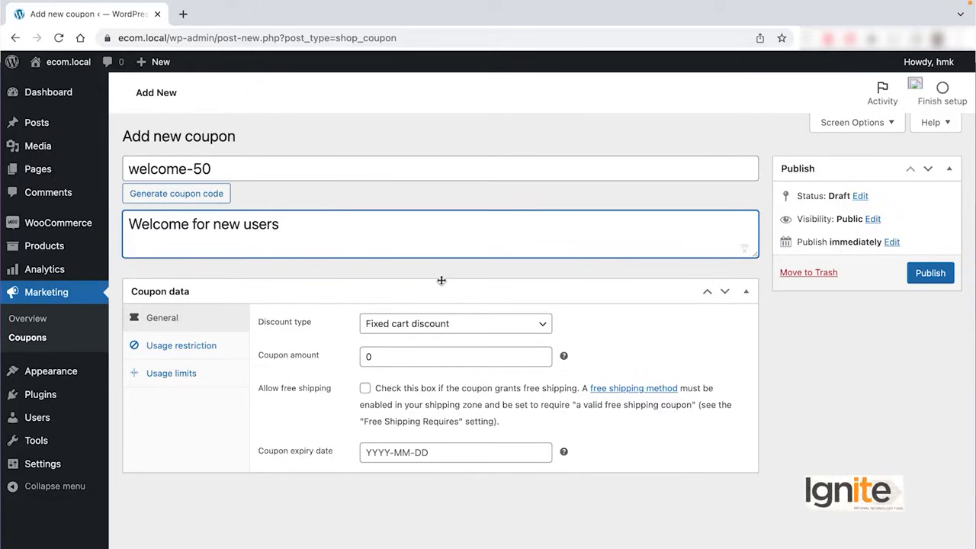
Try Fixed product discount as the coupon's discount type, and switch it back to Fixed cart discount
click(466, 321)
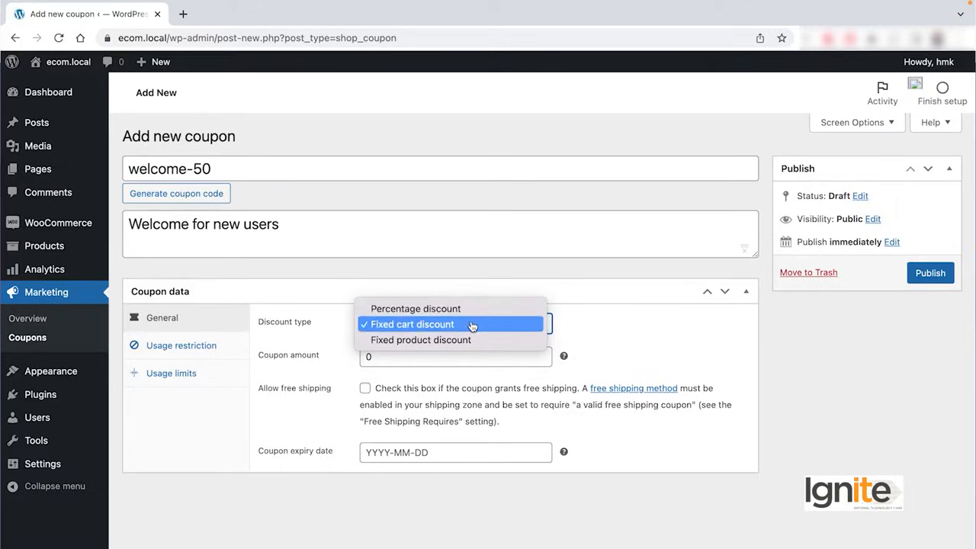
click(451, 339)
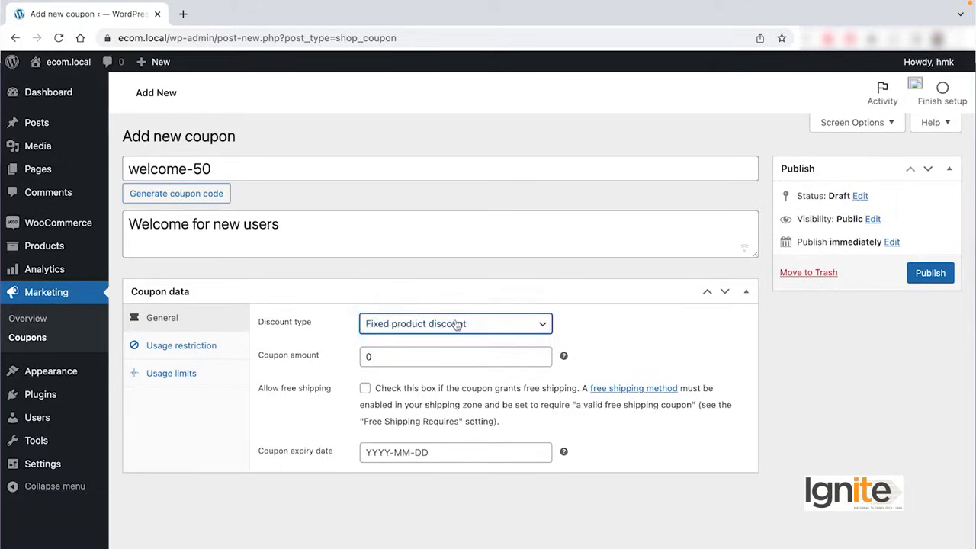
click(456, 324)
click(454, 307)
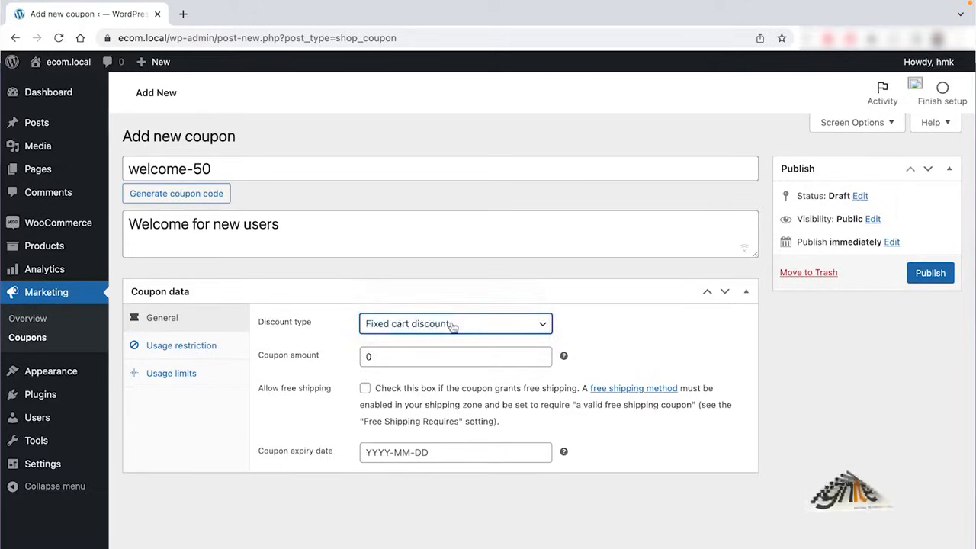
click(453, 326)
click(450, 324)
Set the coupon amount to 50 and the coupon expiry date to 2022-03-31
click(423, 359)
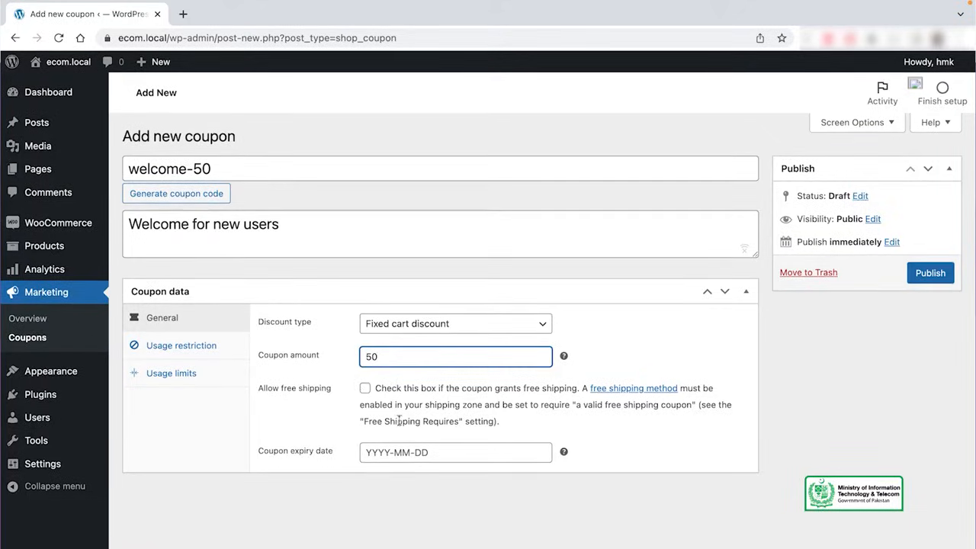
click(455, 453)
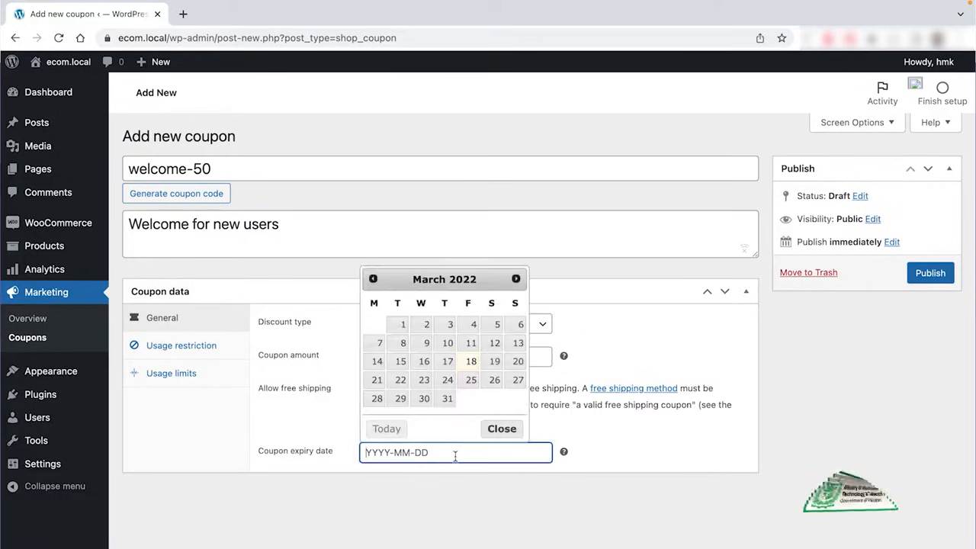
click(447, 396)
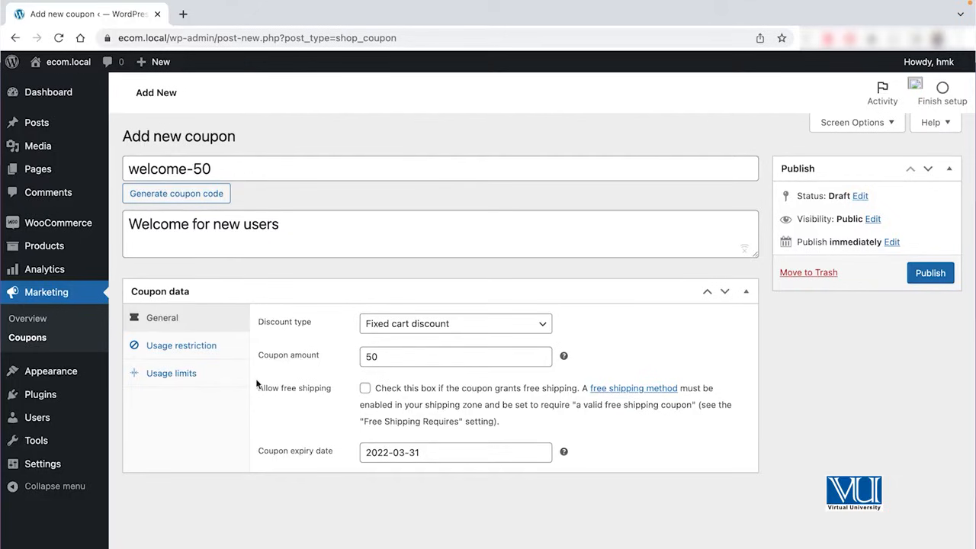
Set the minimum spend to 4000 in the coupon's usage restrictions
click(203, 353)
click(419, 324)
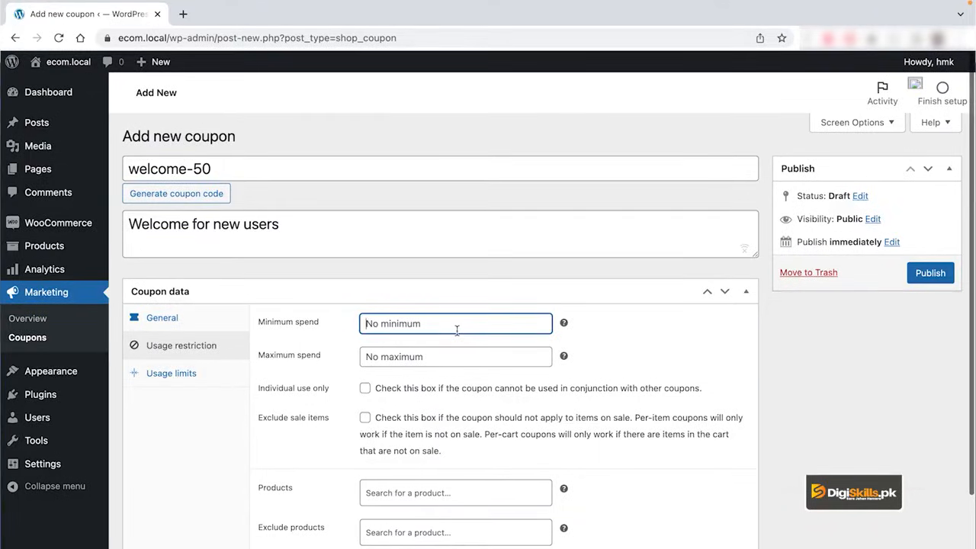
text(4000)
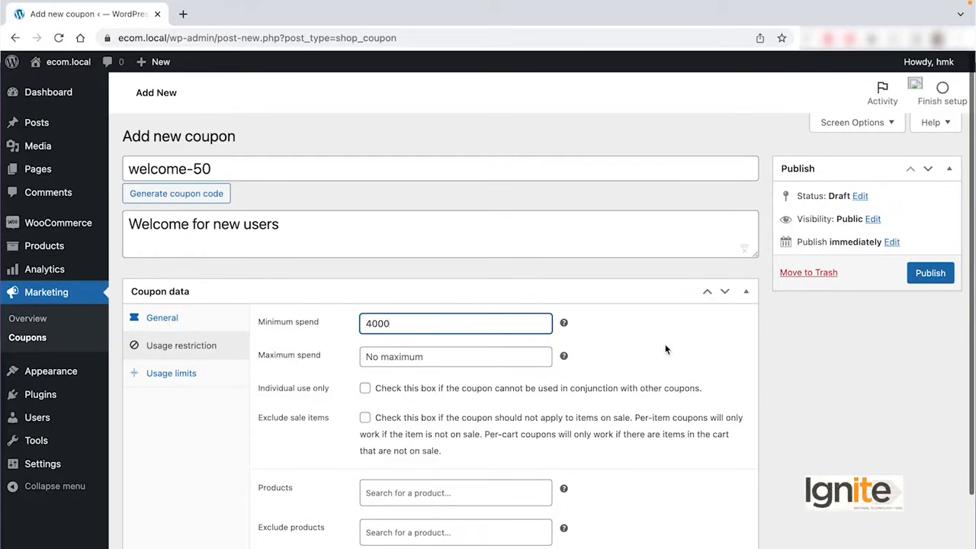
click(665, 345)
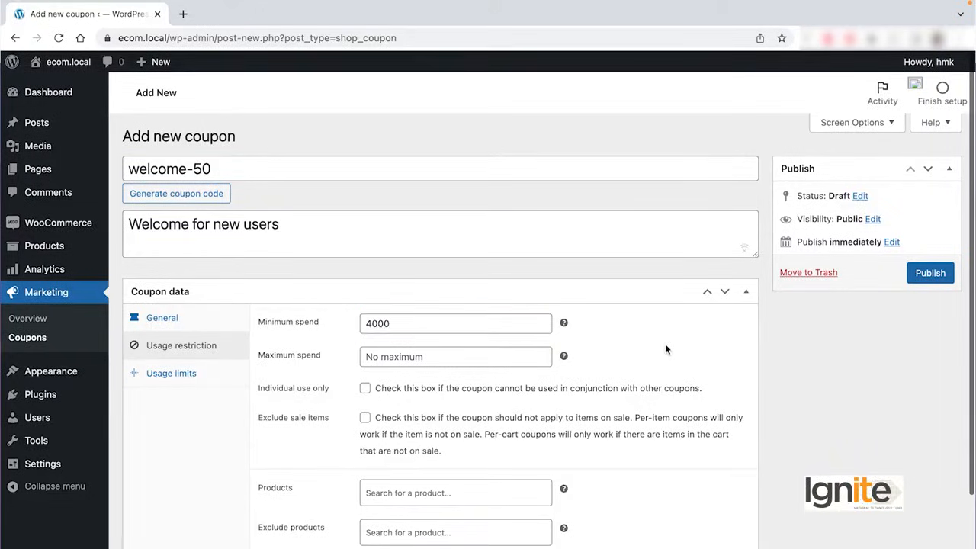
Restrict the coupon to individual use only and exclude sale items from it
scroll(377, 369, down, 1)
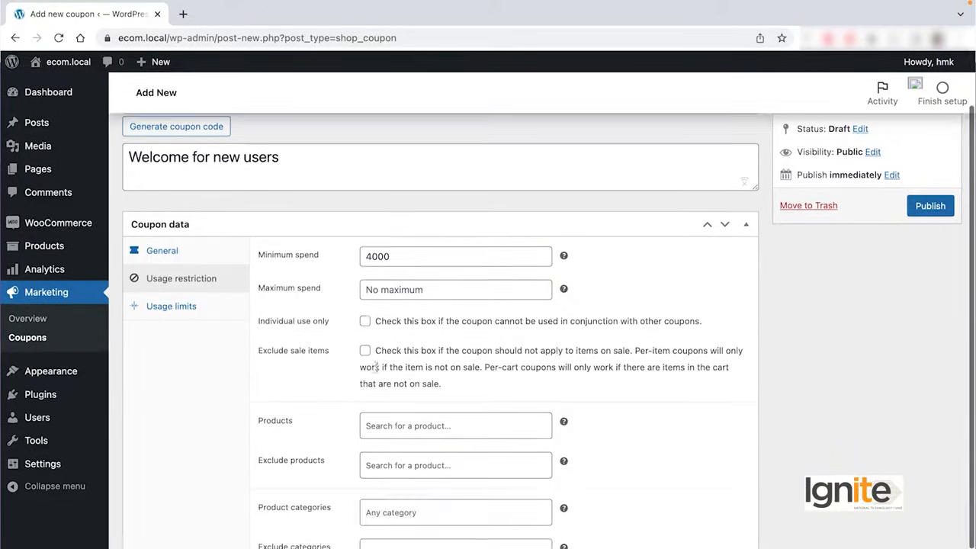
click(365, 322)
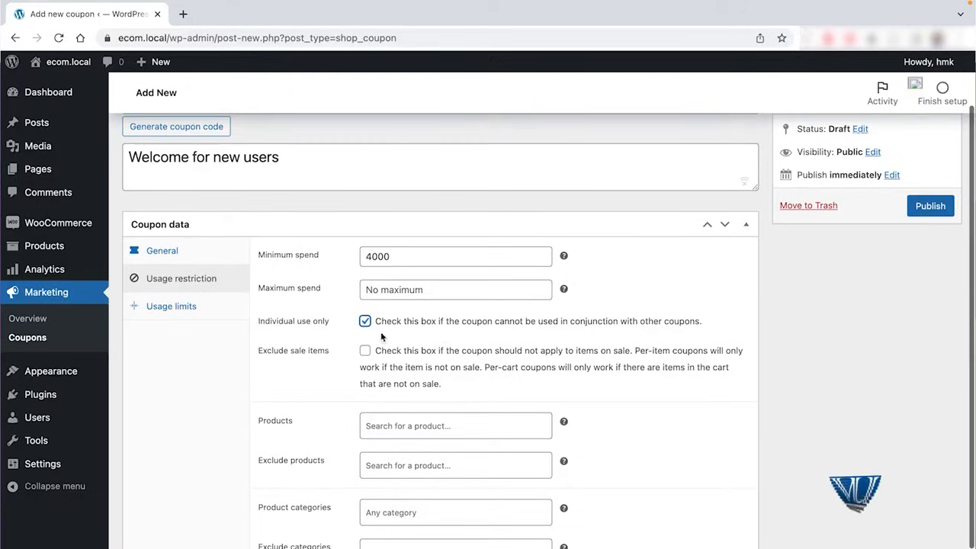
drag(258, 323, 334, 324)
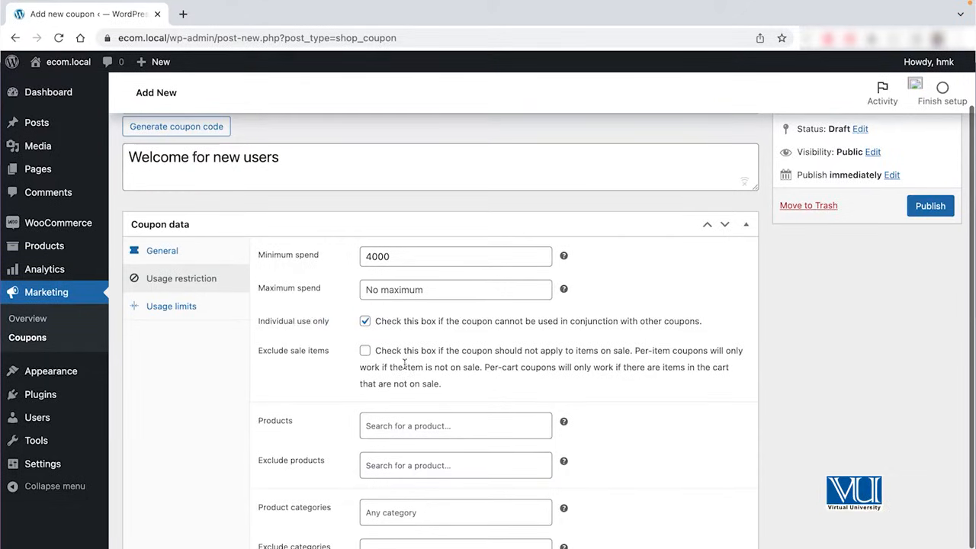
scroll(404, 363, down, 1)
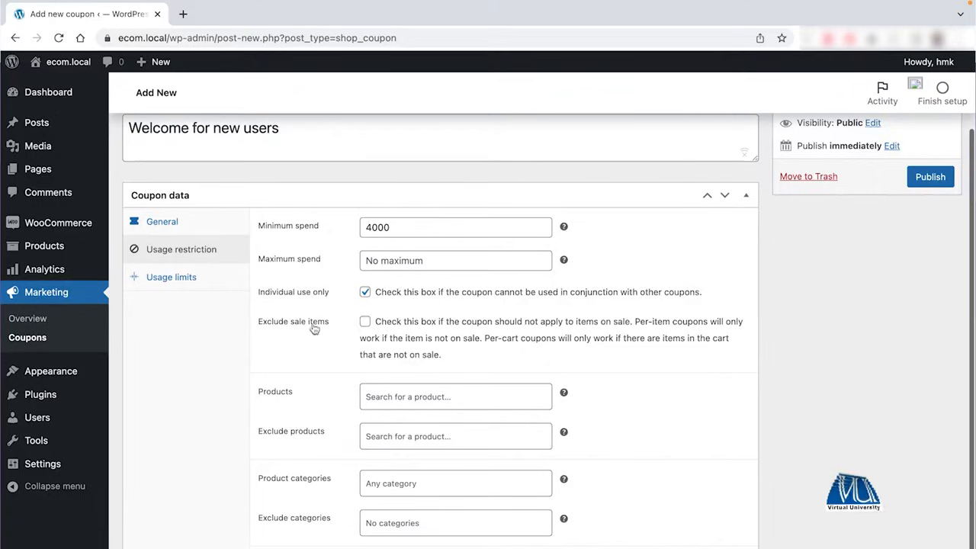
click(366, 322)
Try limiting the coupon to the product Cufflinks for Programmers, and remove that product again
scroll(473, 336, down, 1)
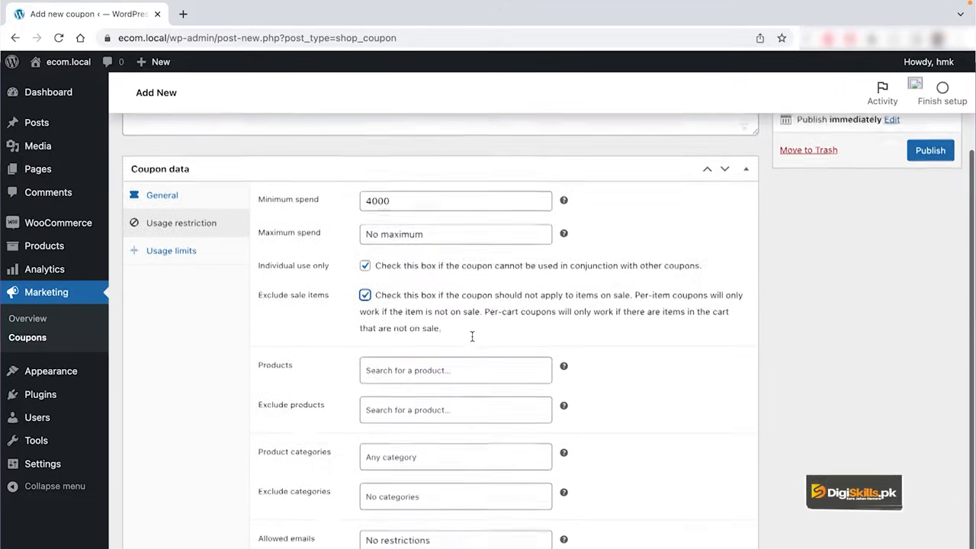
click(475, 355)
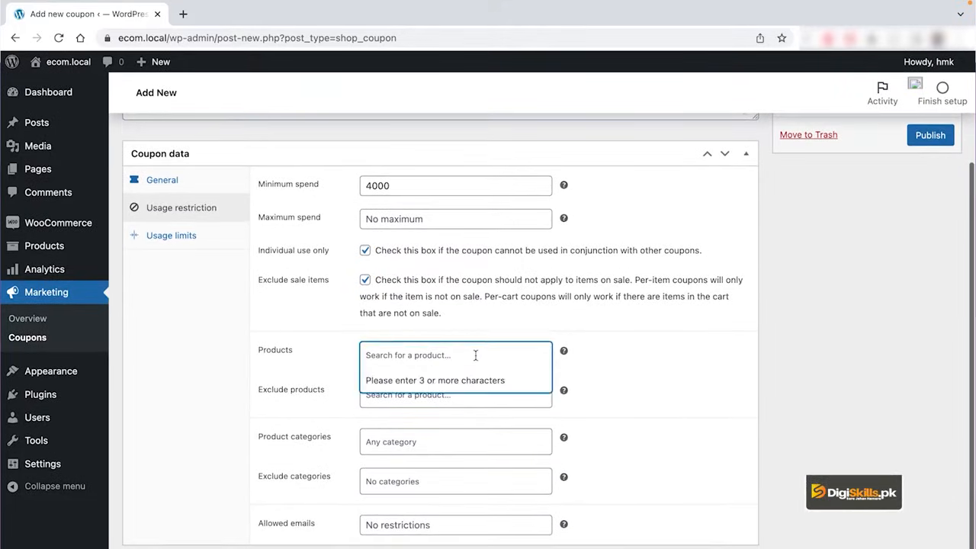
text(cuf)
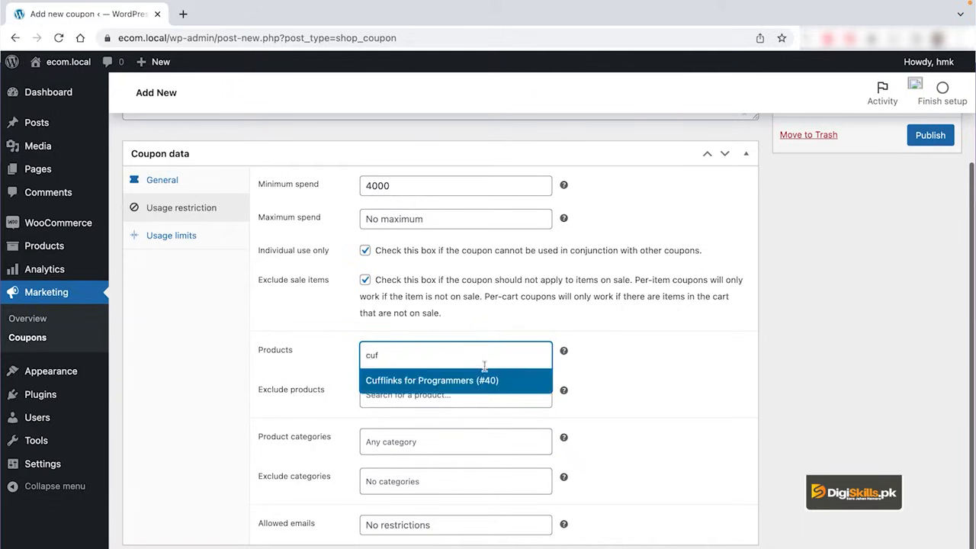
click(479, 381)
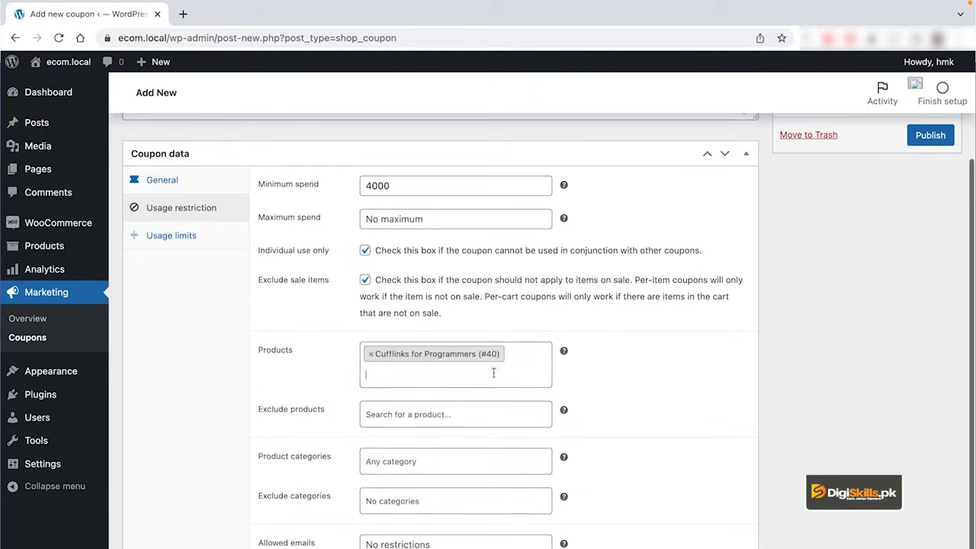
click(370, 355)
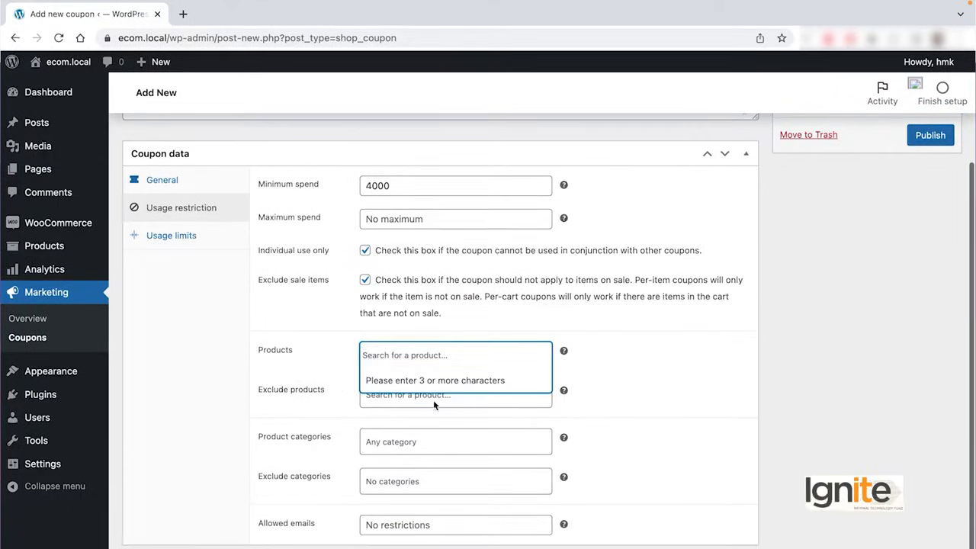
click(703, 479)
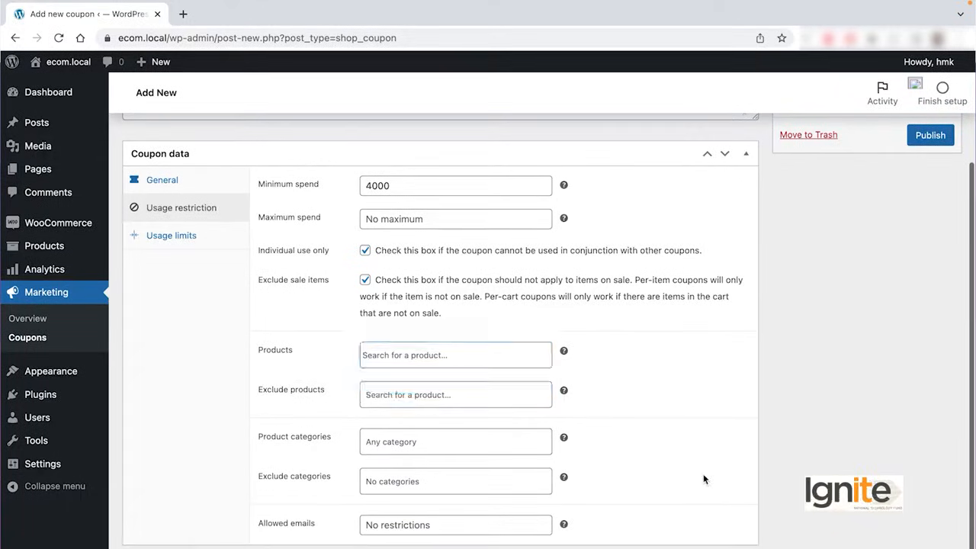
Search for "shir" among the products to exclude, and leave the search without choosing a product
click(429, 395)
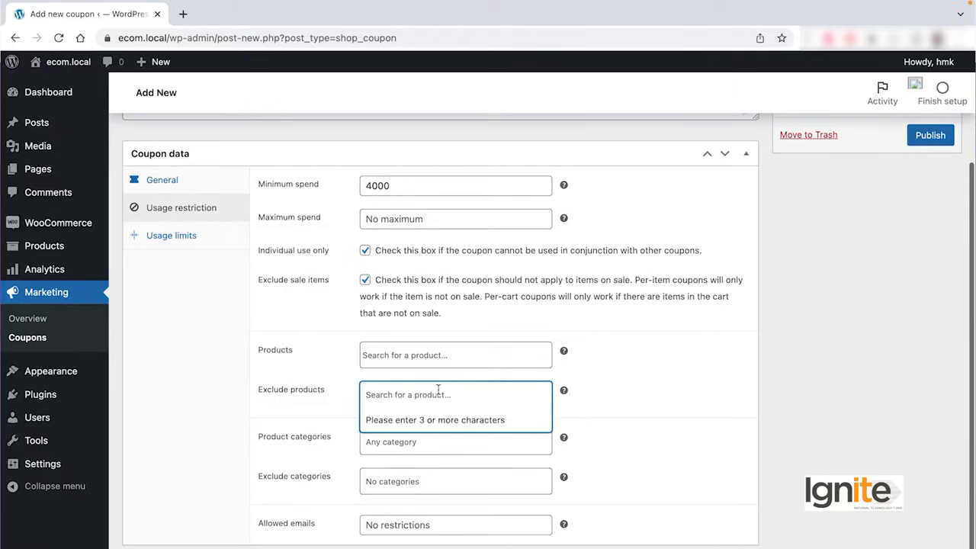
text(shir)
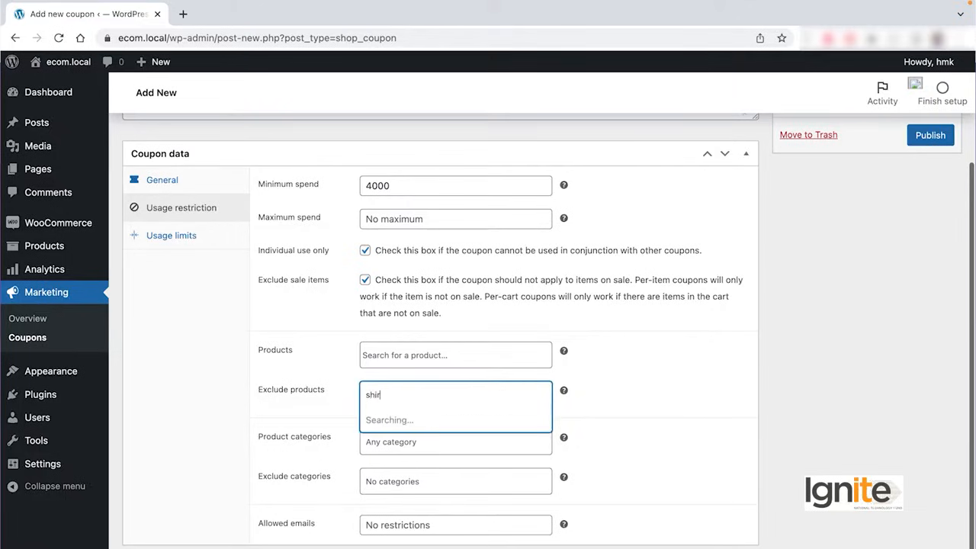
click(662, 452)
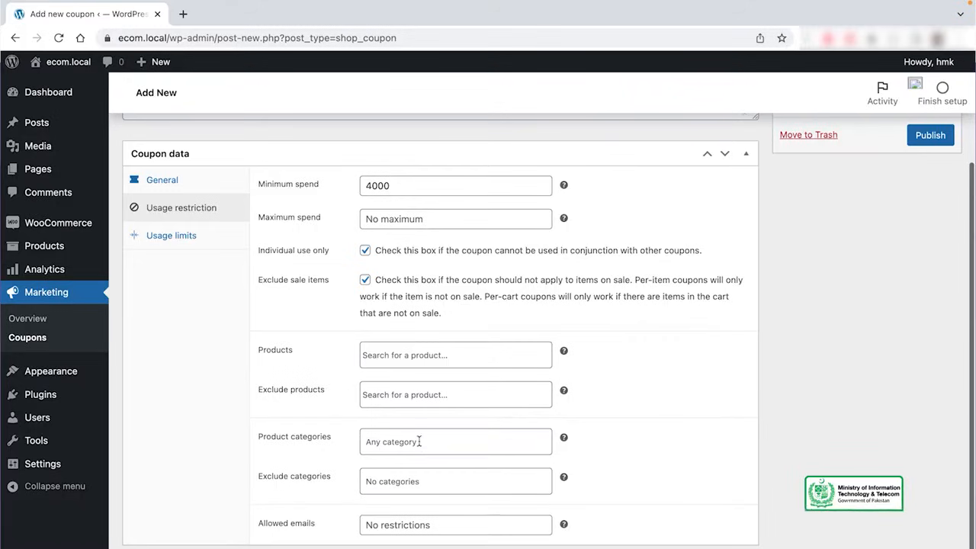
Try limiting the coupon to the Formal product category, and remove that category again
click(419, 441)
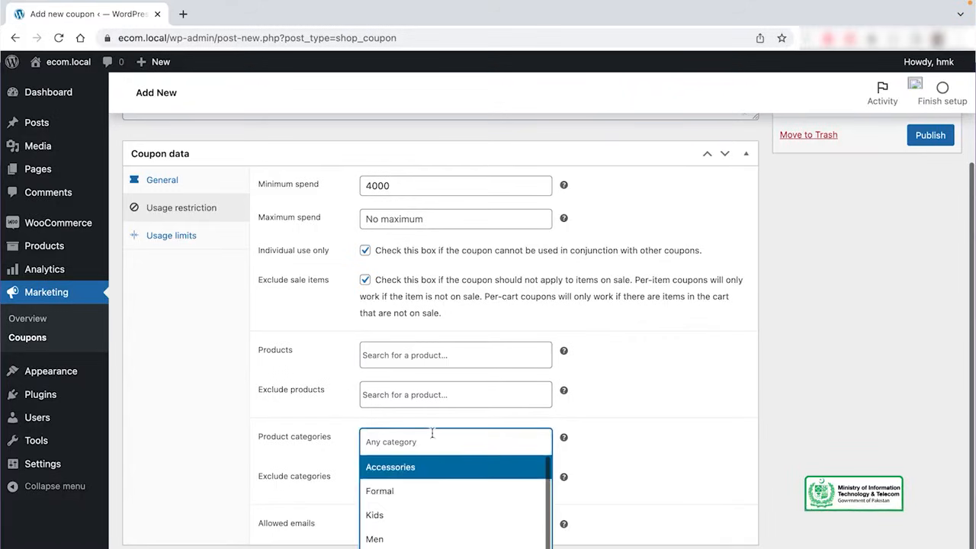
click(446, 494)
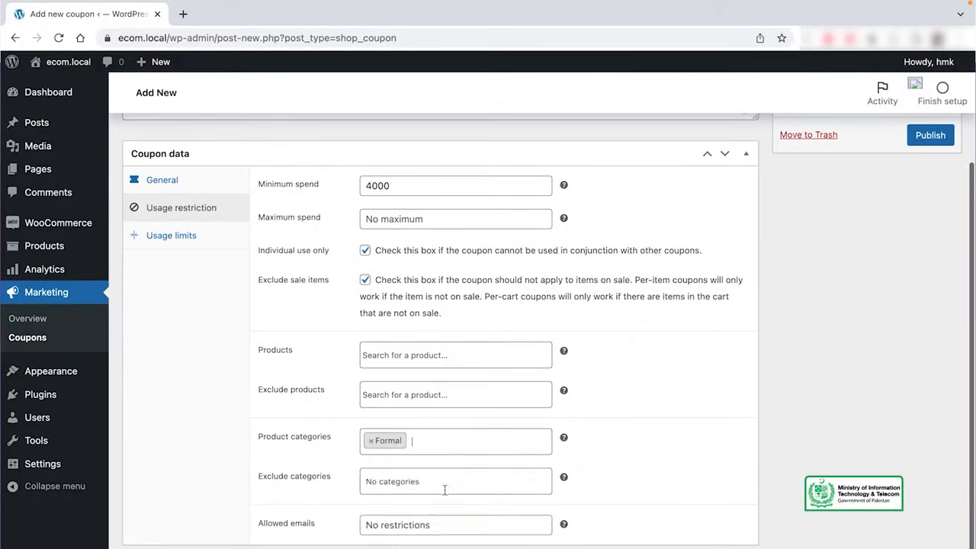
click(370, 441)
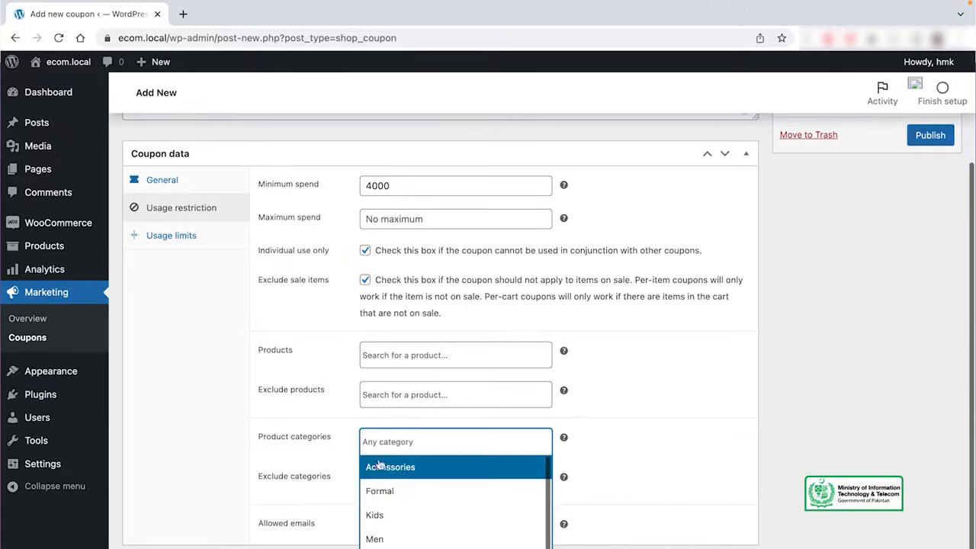
click(686, 469)
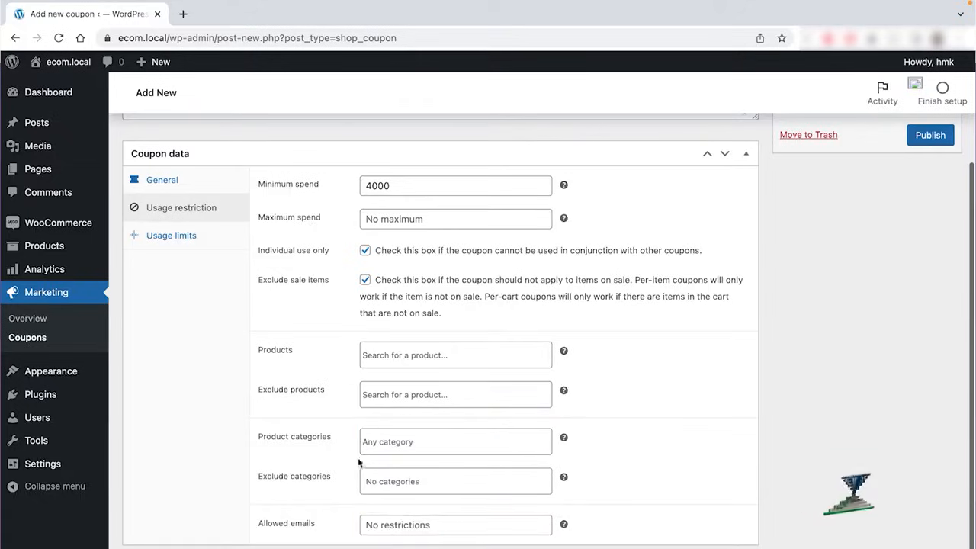
Try adding Kids to the coupon's excluded categories, and remove it again
click(392, 480)
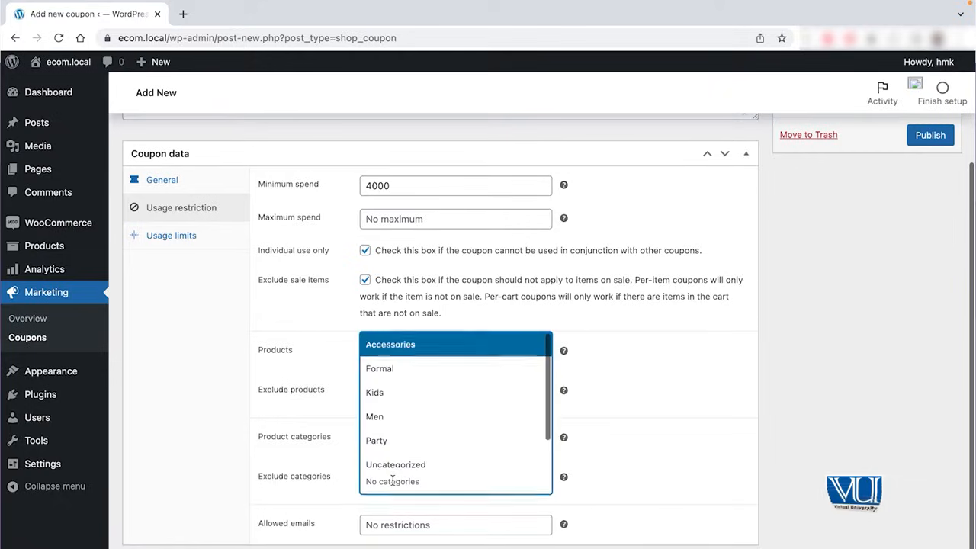
click(418, 403)
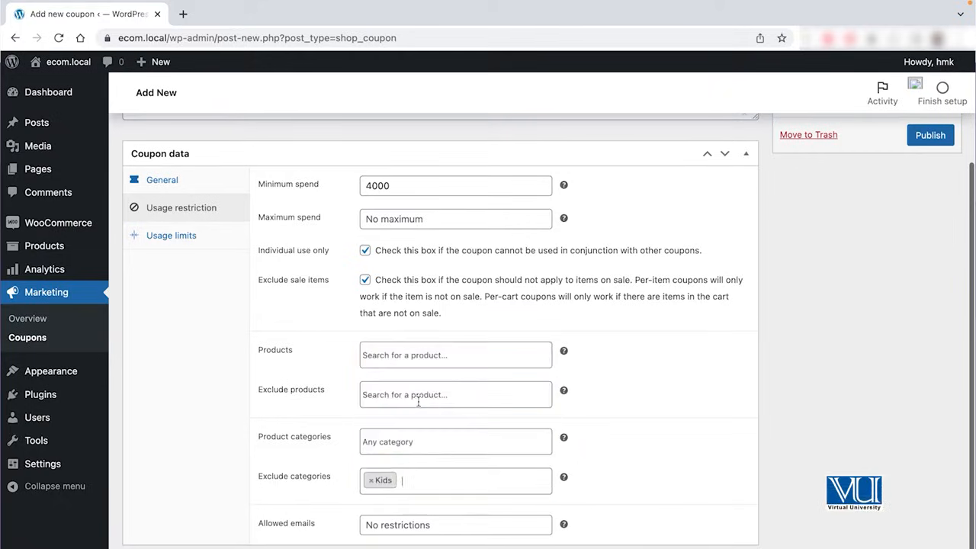
click(426, 474)
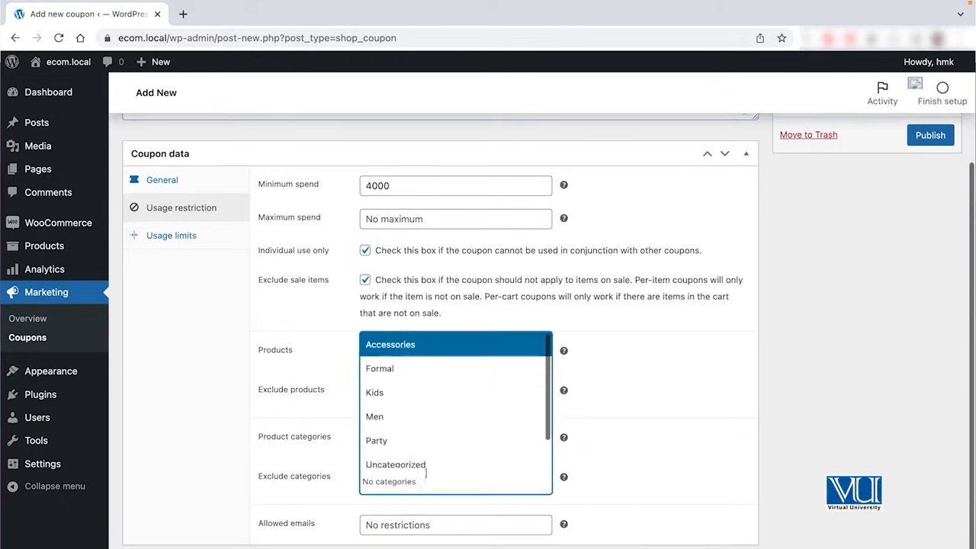
Set the coupon's usage limit per user to 5 and publish the coupon
click(705, 501)
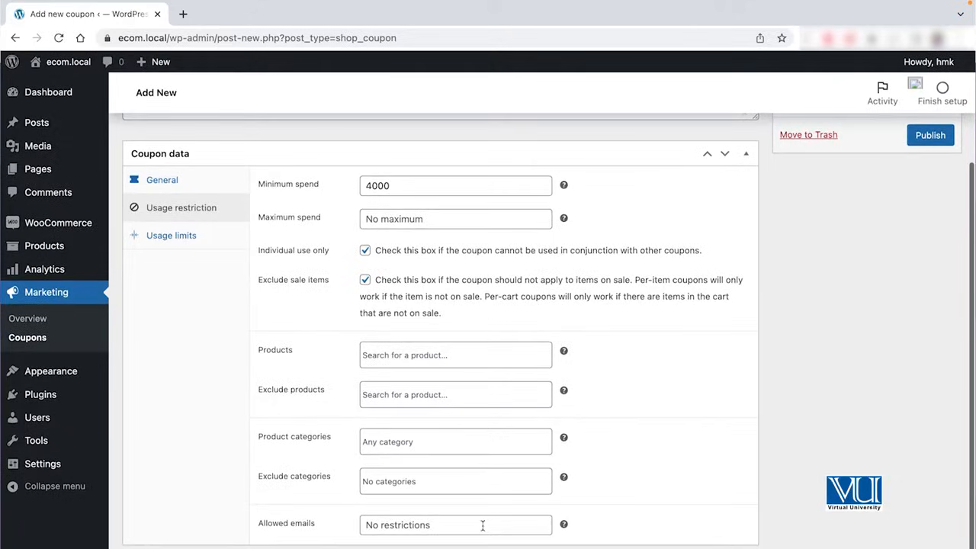
click(482, 525)
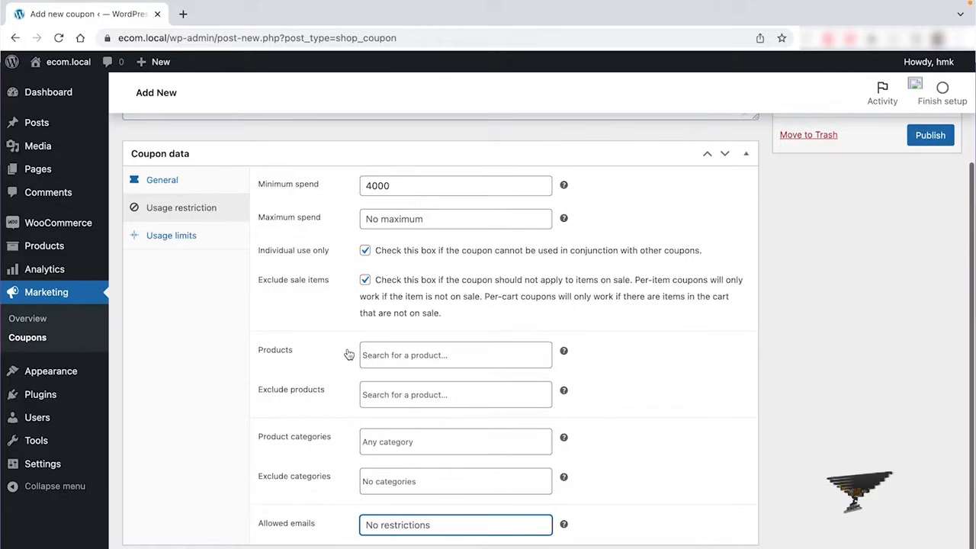
click(192, 238)
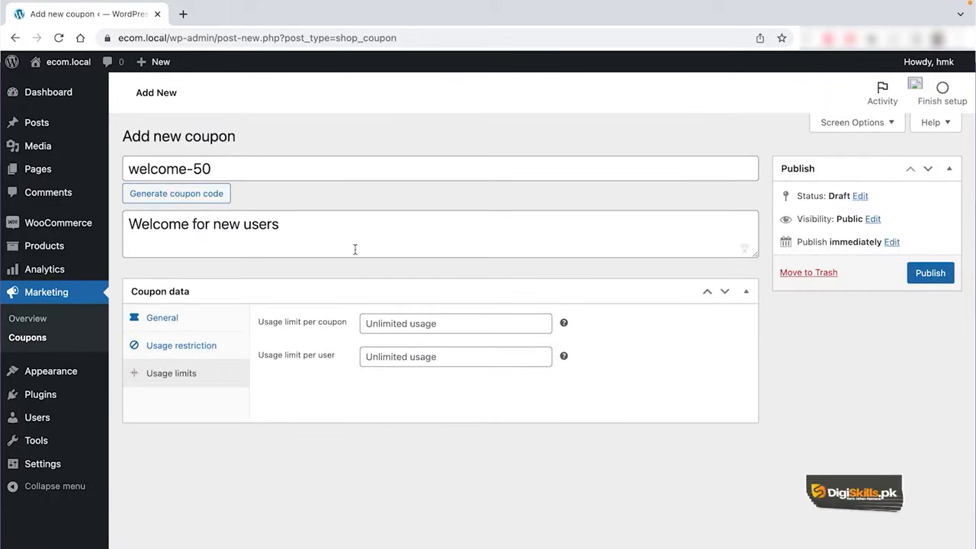
click(425, 320)
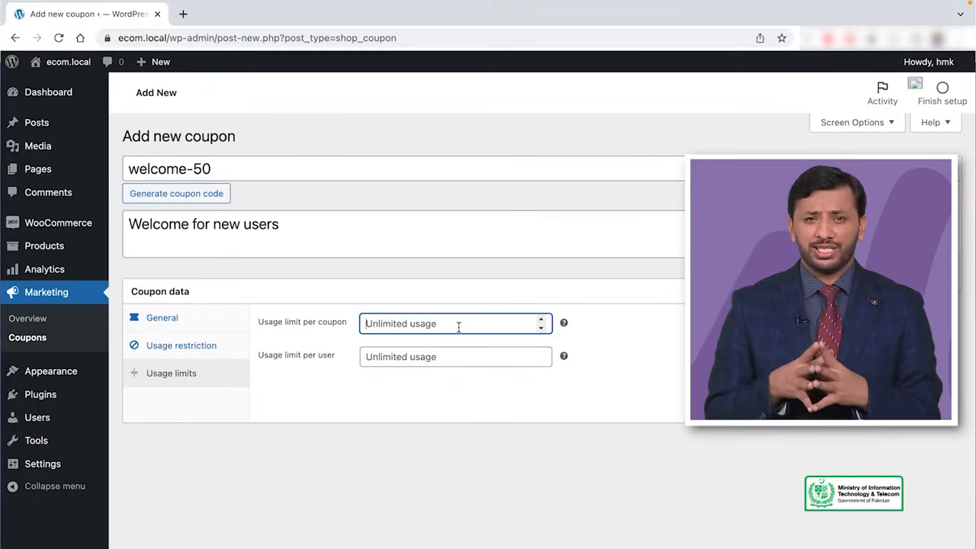
click(414, 349)
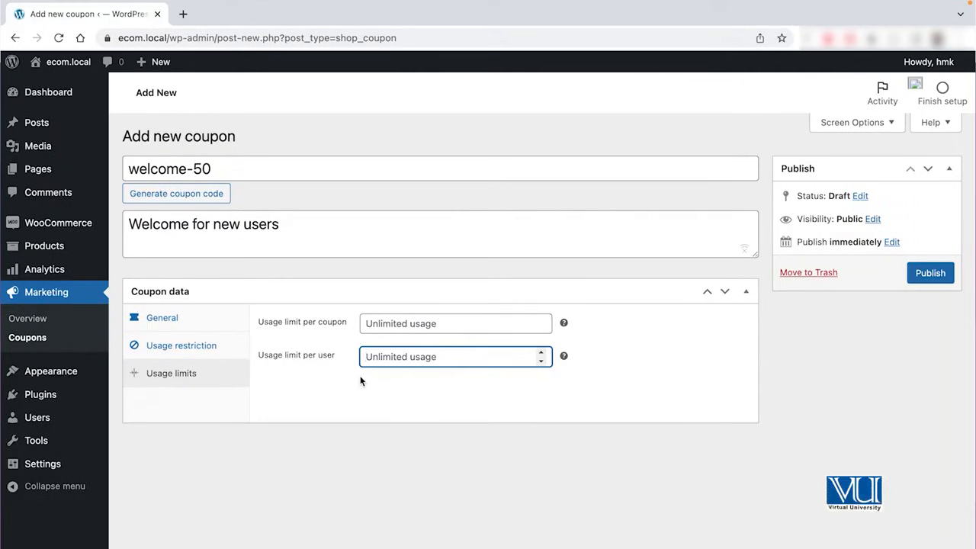
text(5)
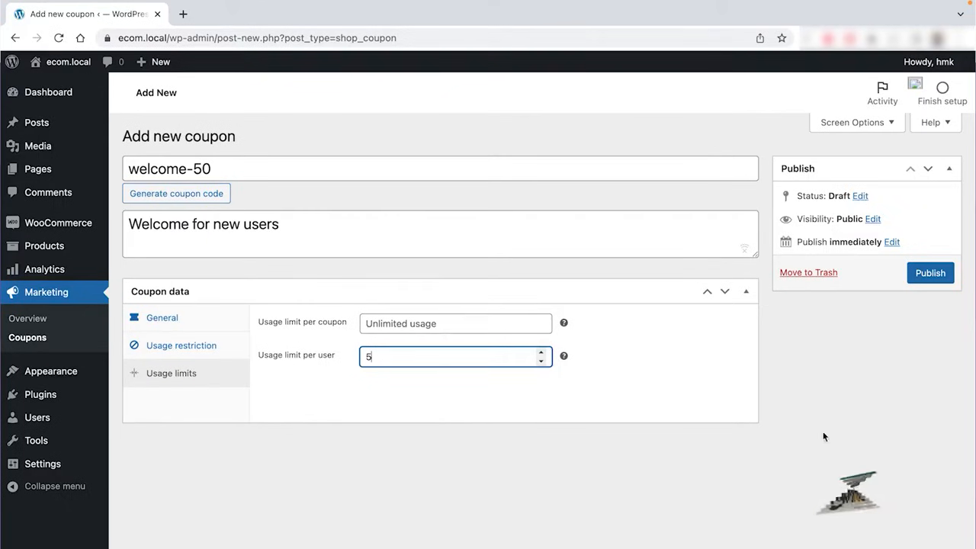
click(930, 273)
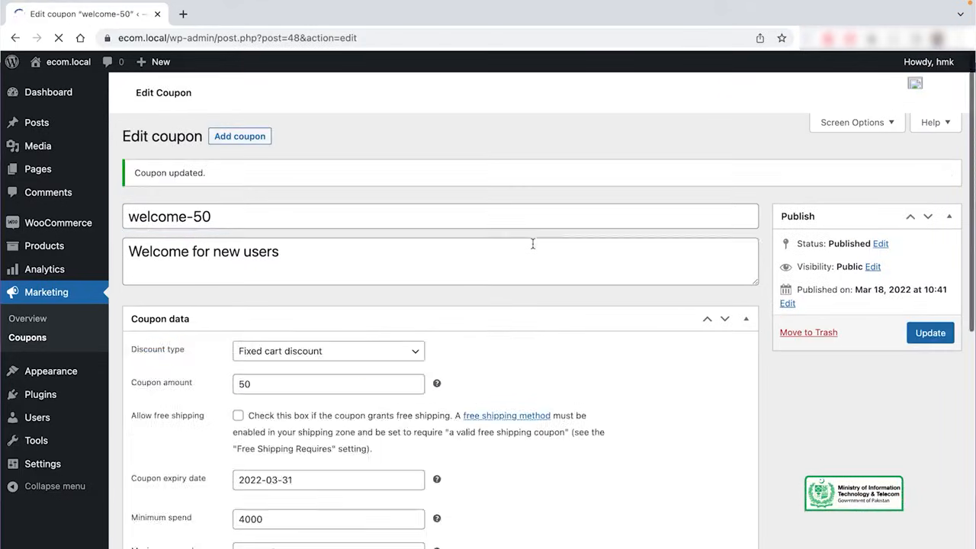
Copy the coupon code welcome-50 and open the store's shop page in a new browser tab
drag(226, 216, 129, 217)
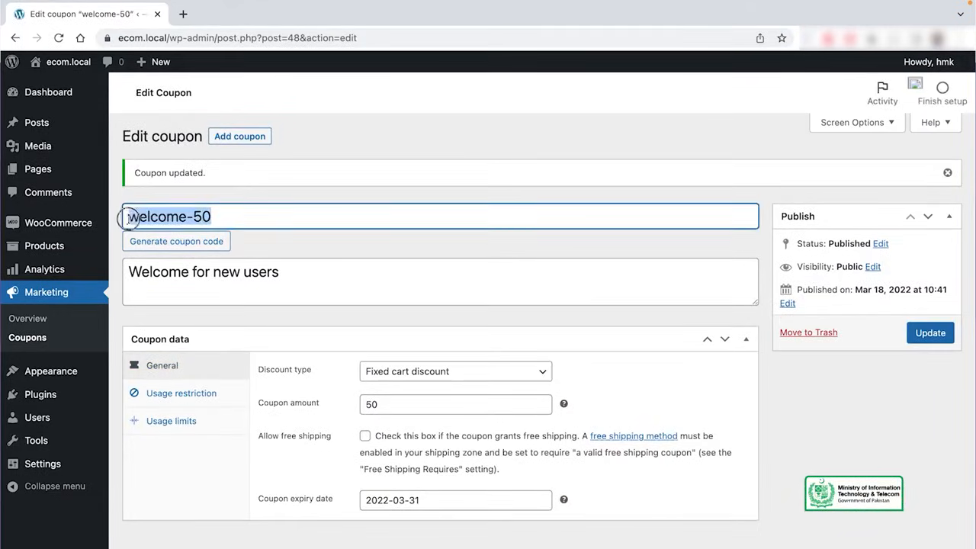
mouse_move(67, 70)
click(50, 103)
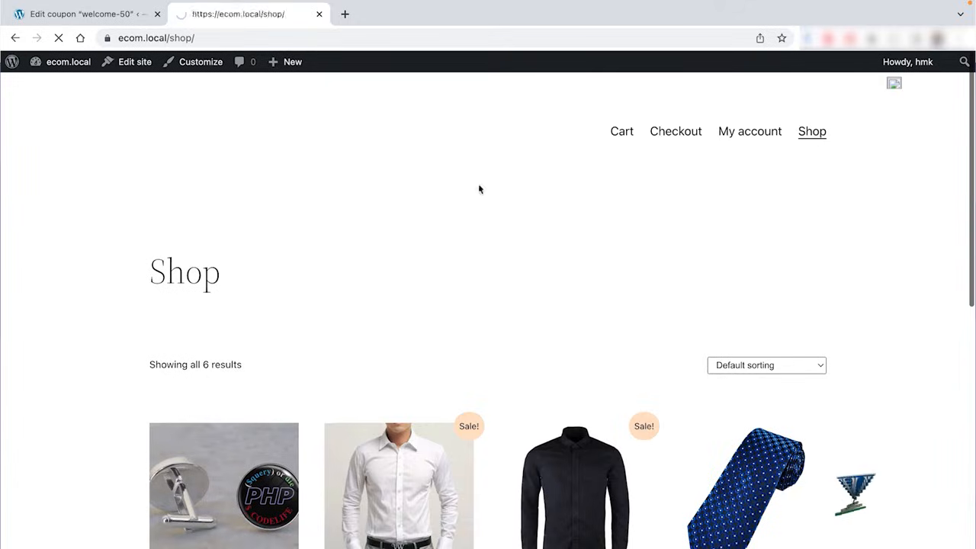
Add the White Formal Shirt to the cart and view the cart
scroll(496, 280, down, 1)
scroll(496, 282, down, 8)
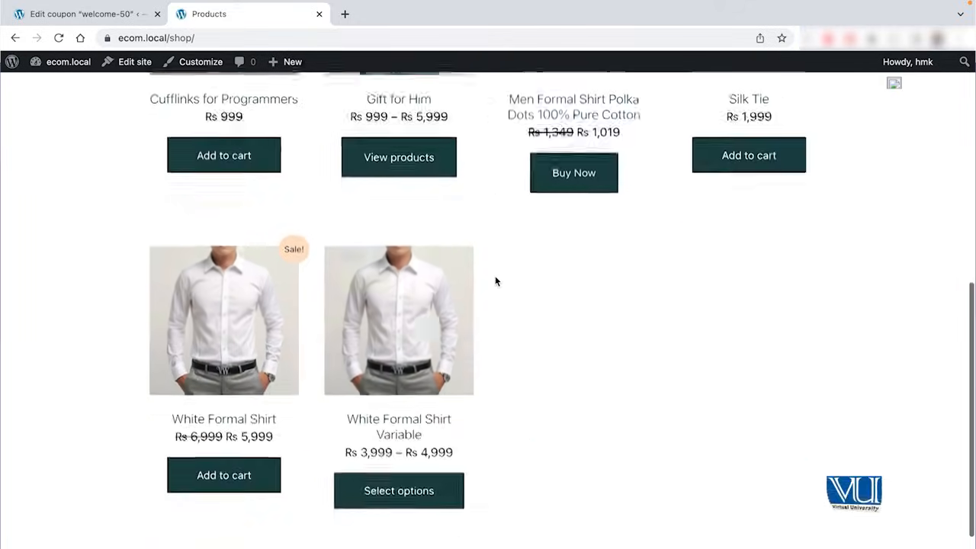
click(251, 349)
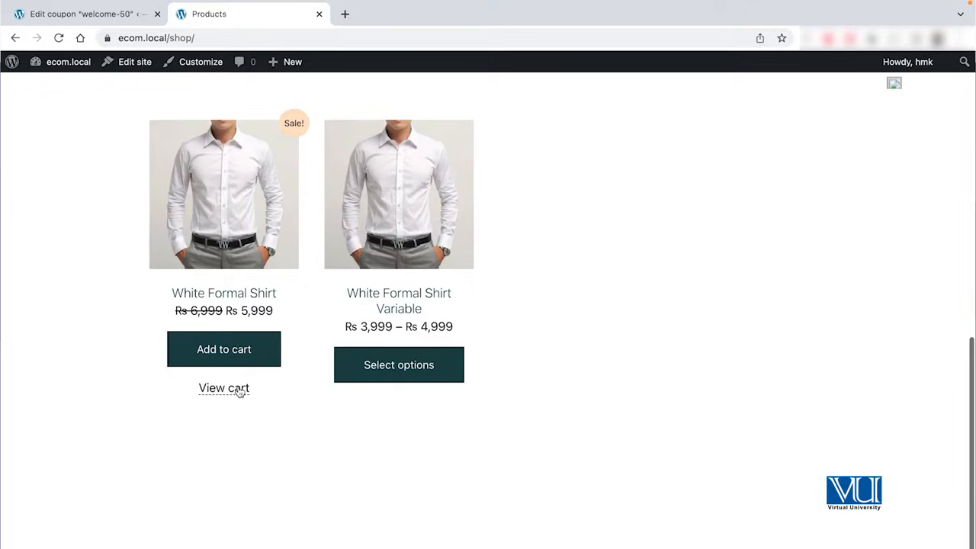
scroll(395, 358, down, 3)
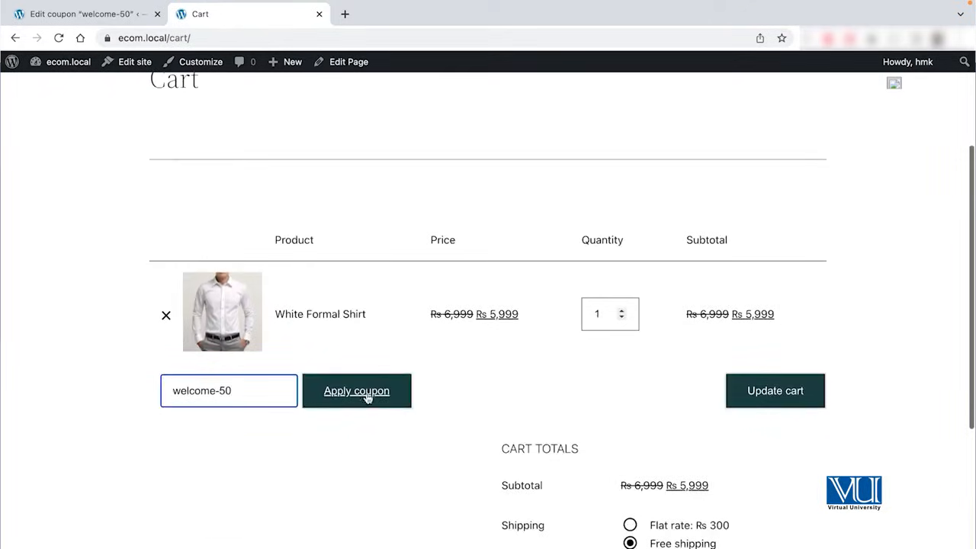
Try to apply the coupon code welcome-50 to the cart and read the store's response
click(366, 398)
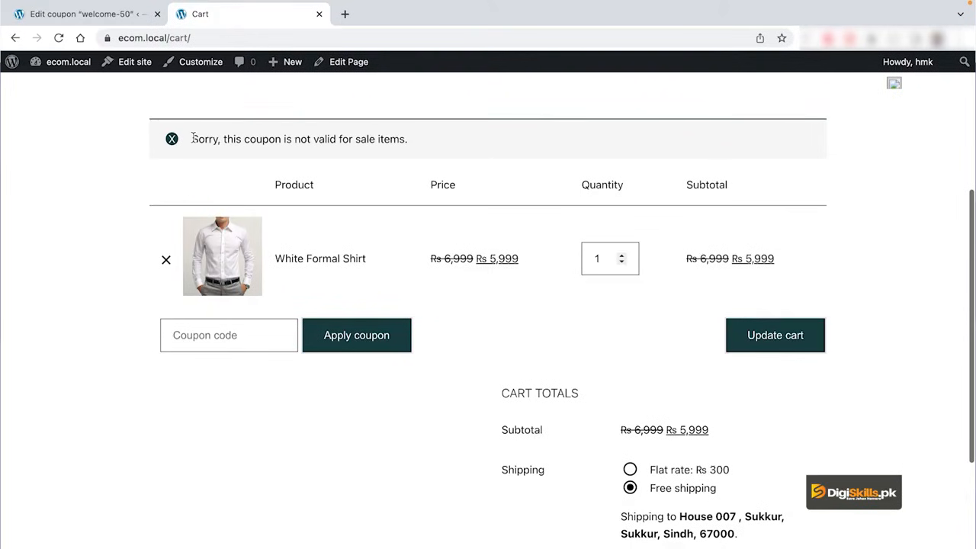
drag(193, 138, 256, 139)
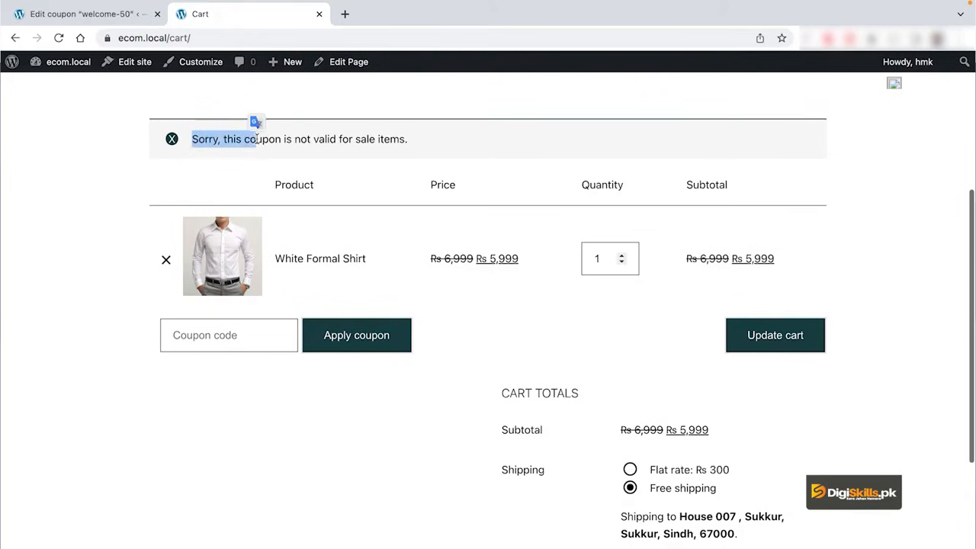
click(430, 140)
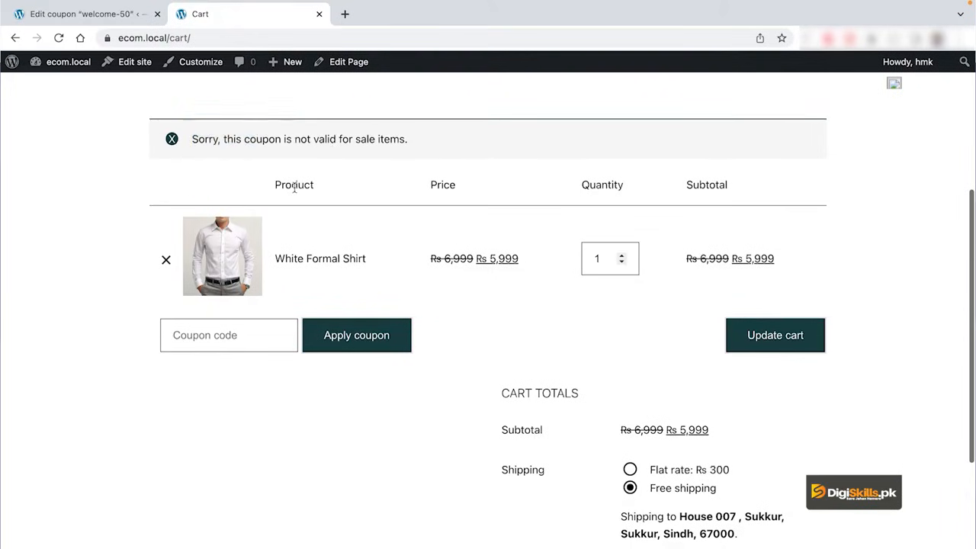
Turn off Exclude sale items in the welcome-50 coupon's usage restrictions and update the coupon
click(114, 14)
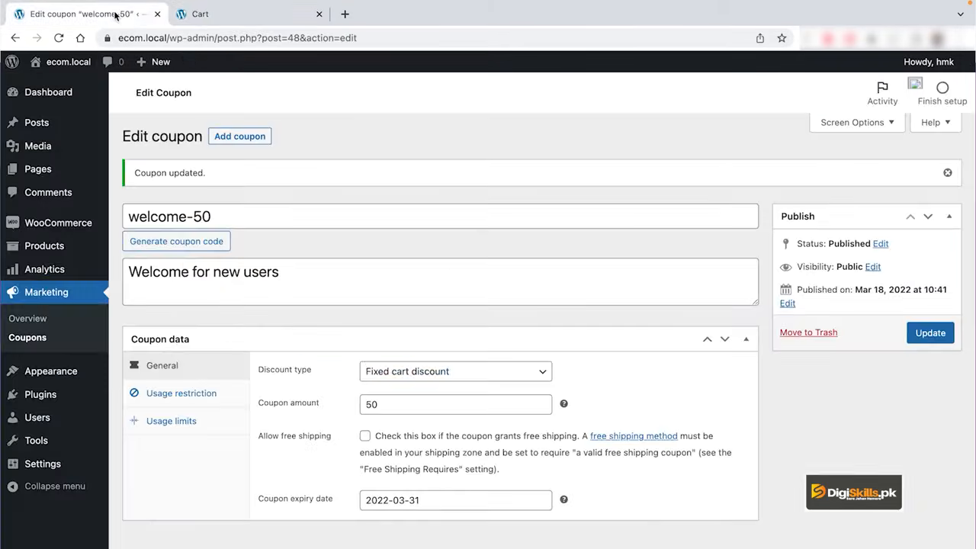
click(192, 393)
scroll(342, 424, down, 1)
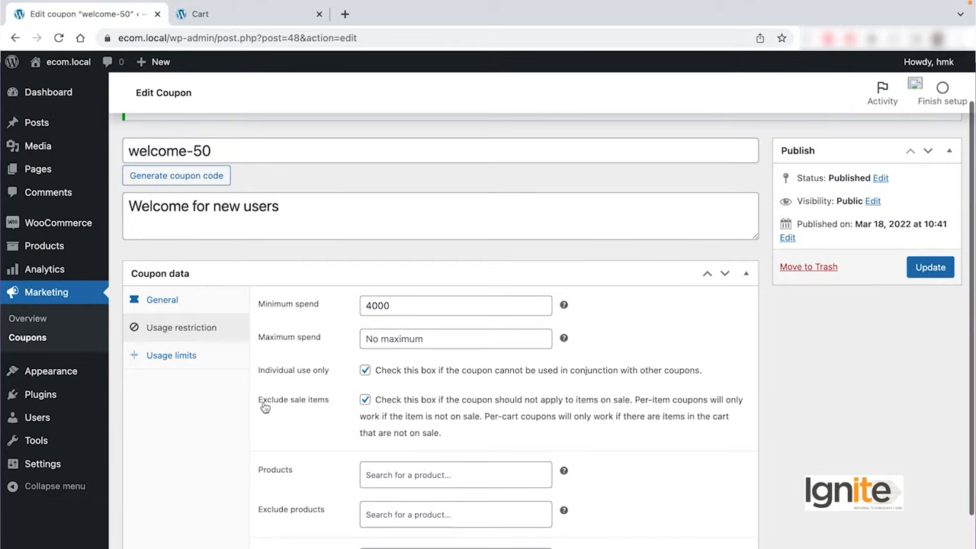
drag(260, 407, 325, 404)
click(364, 400)
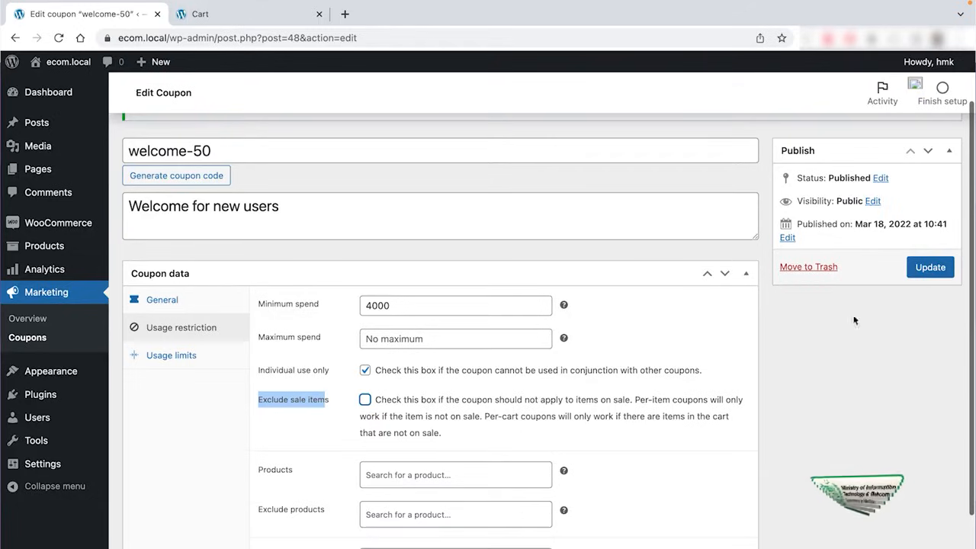
click(926, 269)
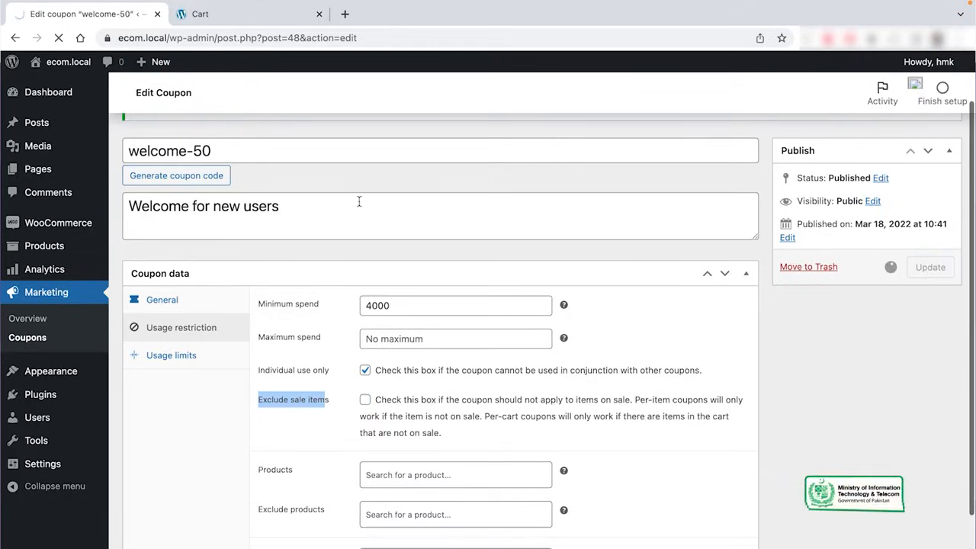
Apply the coupon code welcome-50 to the cart and check the discount in the cart totals
click(259, 13)
click(237, 342)
click(359, 345)
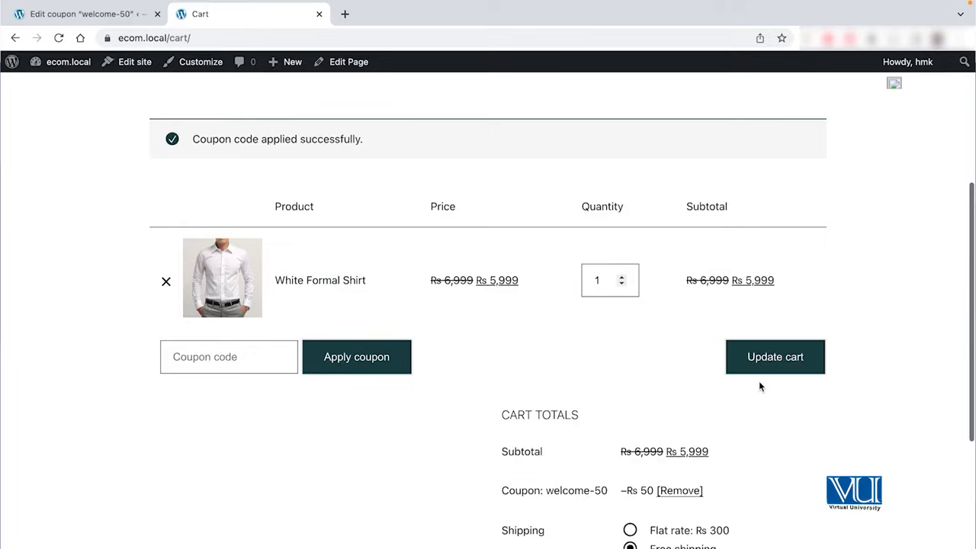
scroll(760, 386, down, 3)
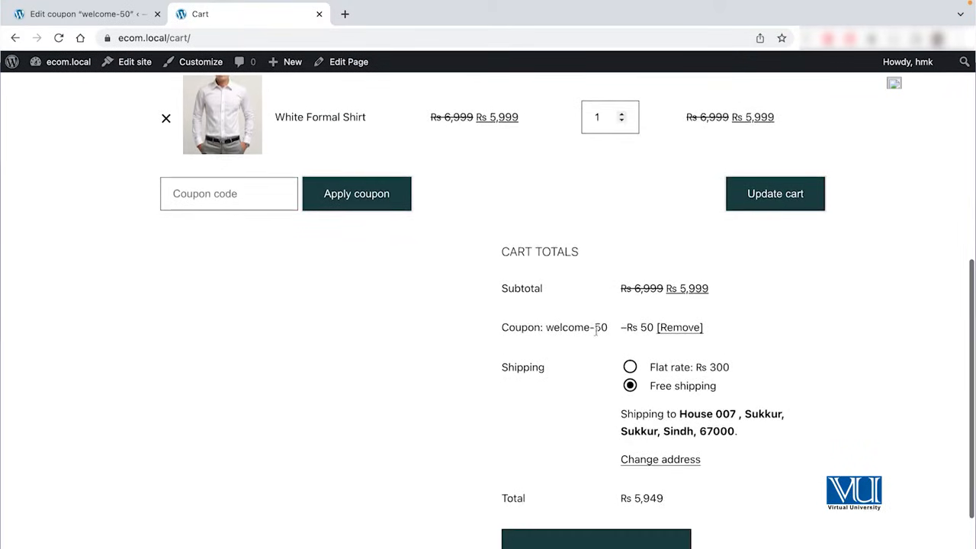
drag(594, 328, 548, 328)
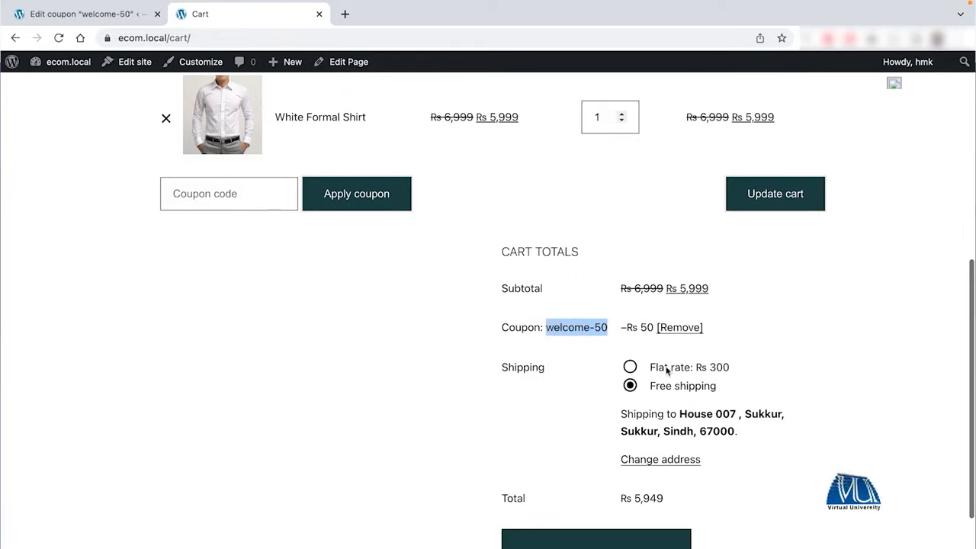
scroll(743, 394, down, 1)
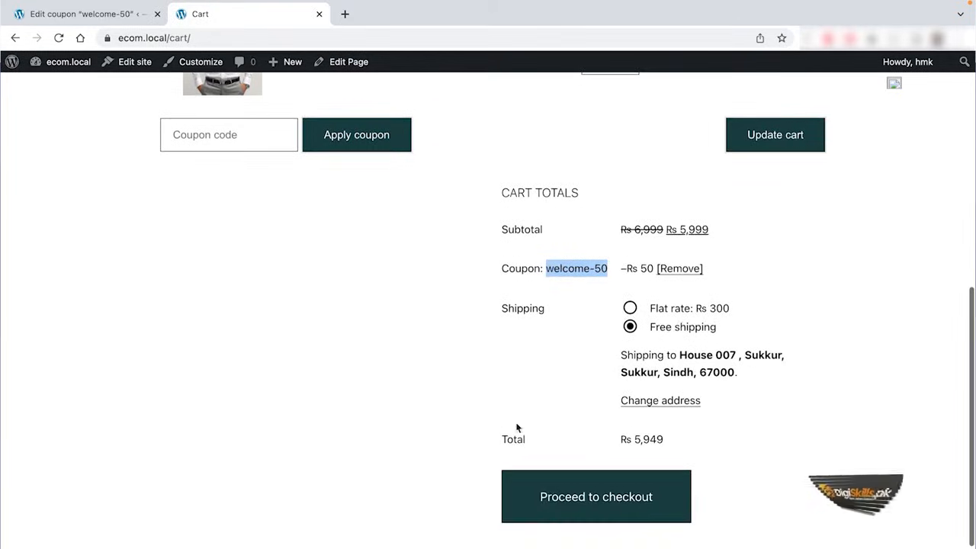
click(423, 452)
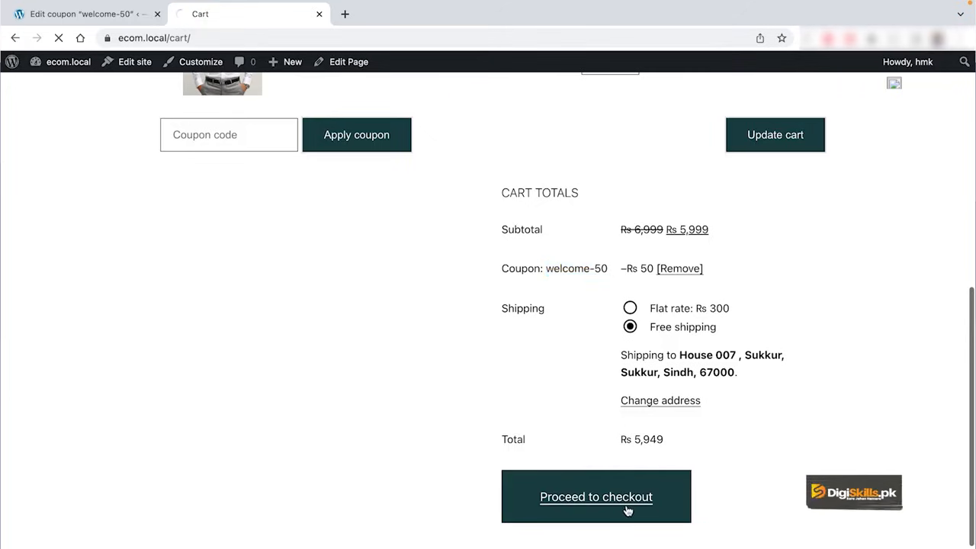
Place the order for the White Formal Shirt from checkout with cash on delivery and review the order details
scroll(660, 432, down, 7)
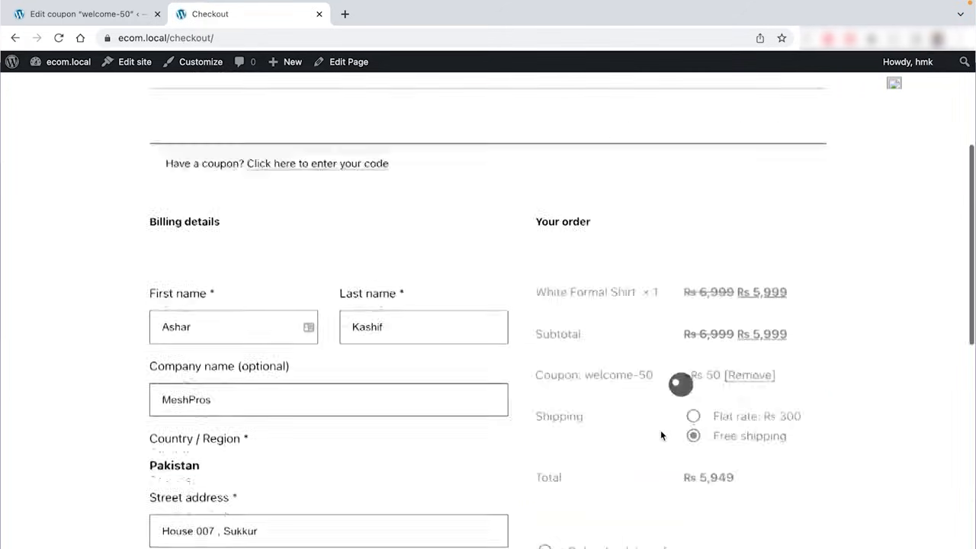
scroll(661, 431, down, 5)
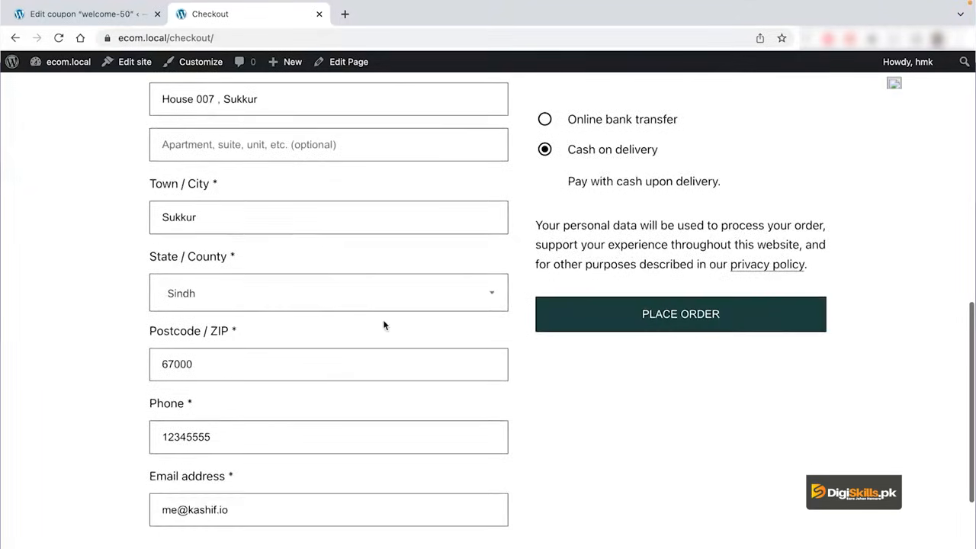
scroll(383, 325, down, 2)
scroll(383, 325, up, 10)
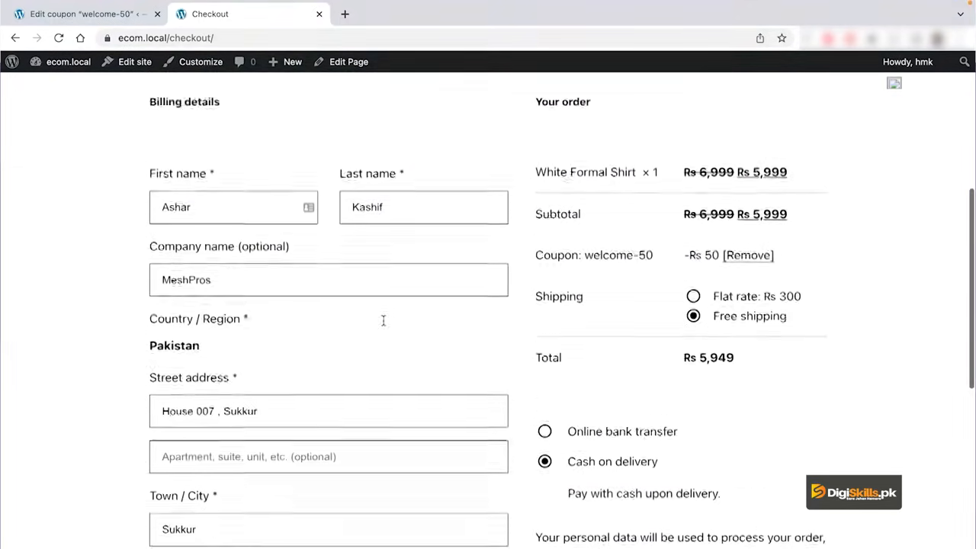
scroll(383, 325, down, 4)
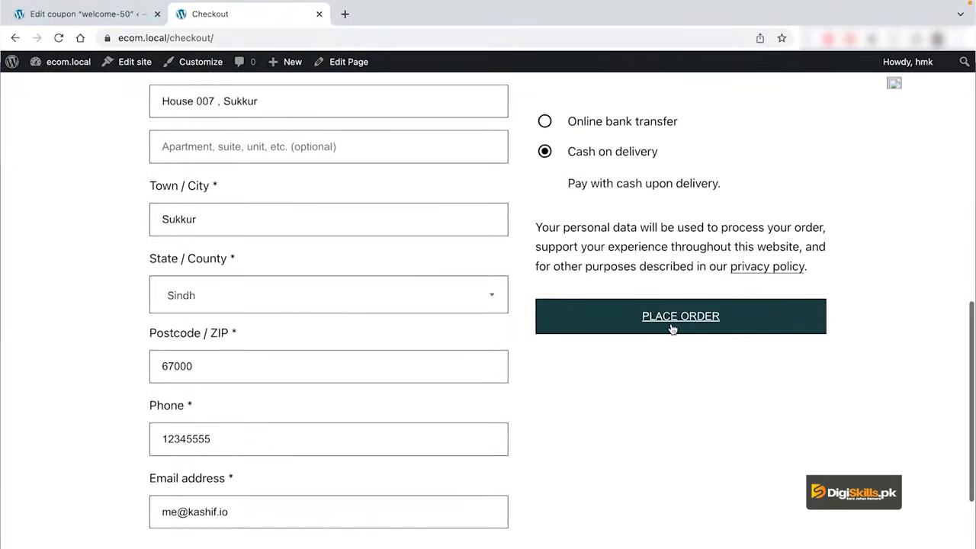
click(672, 329)
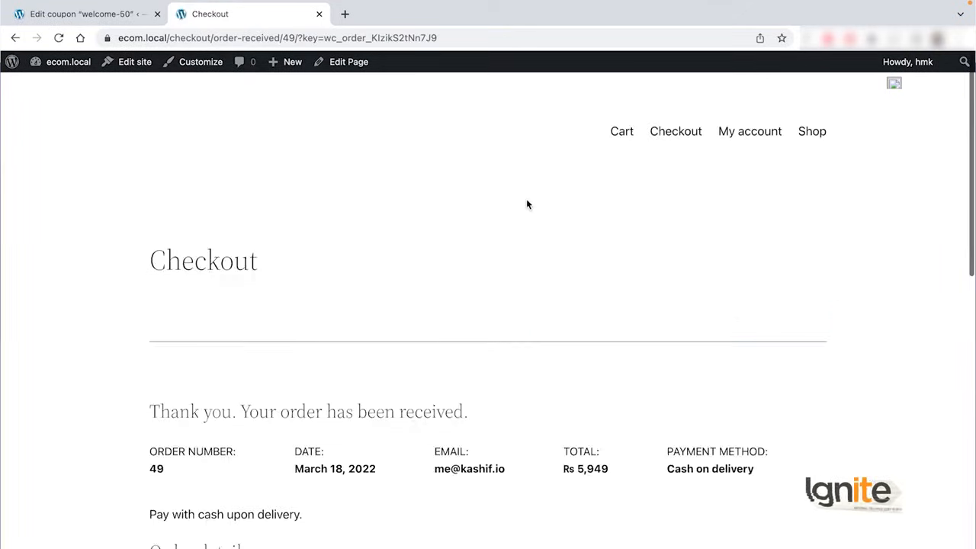
scroll(464, 320, down, 8)
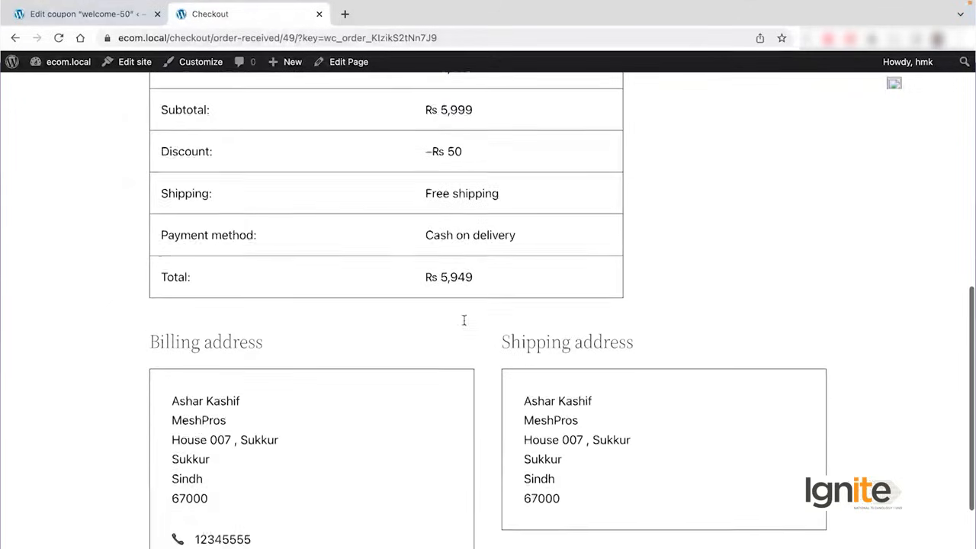
scroll(463, 320, up, 10)
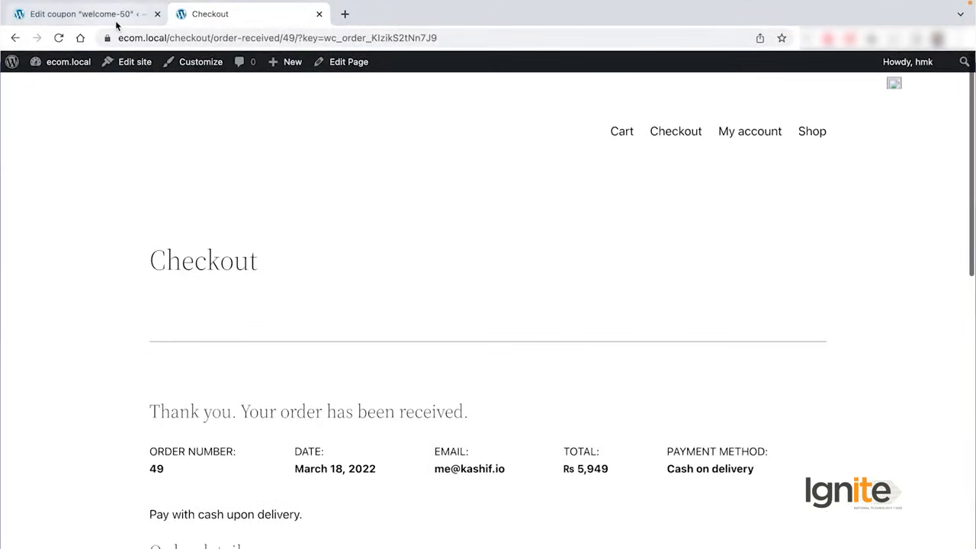
Start a new coupon with a percentage discount of 23 and an expiry date of 2022-03-25
click(112, 15)
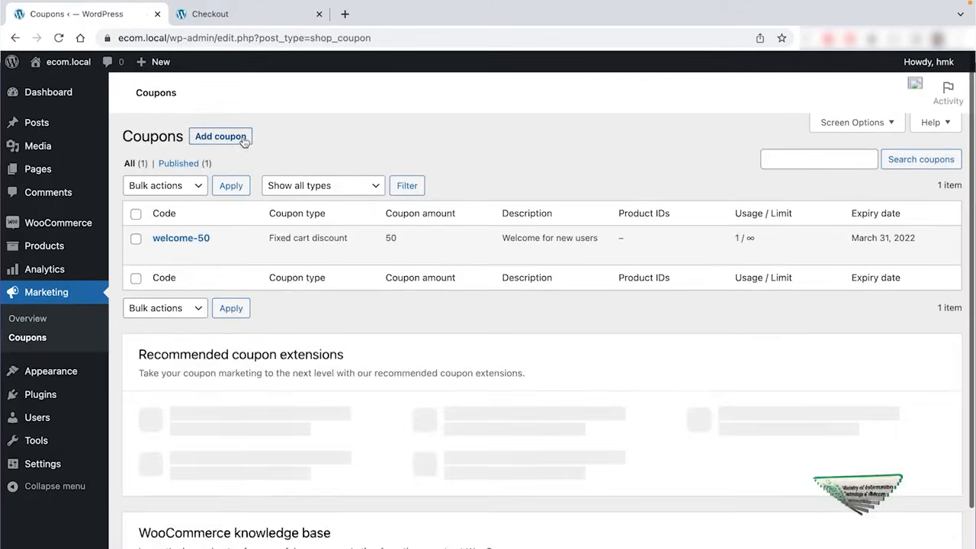
click(244, 140)
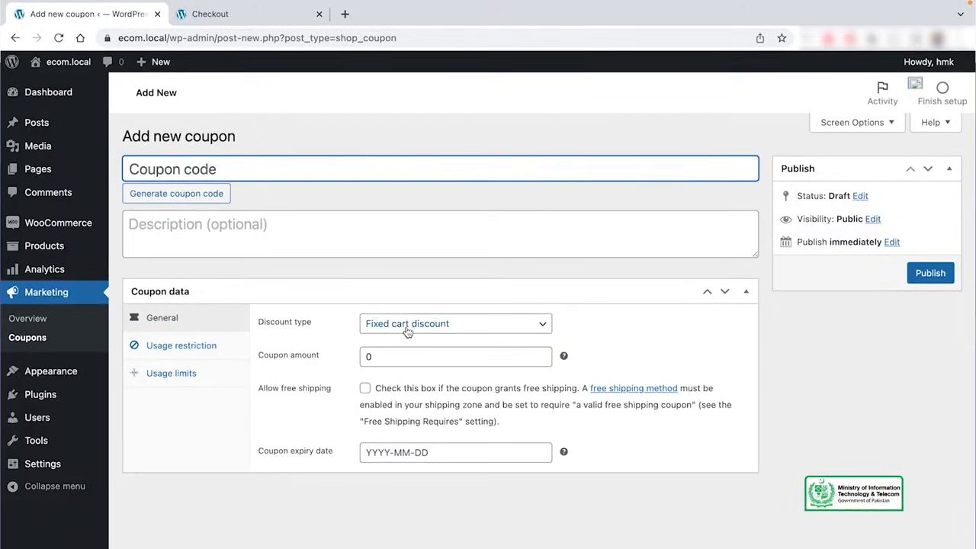
click(407, 328)
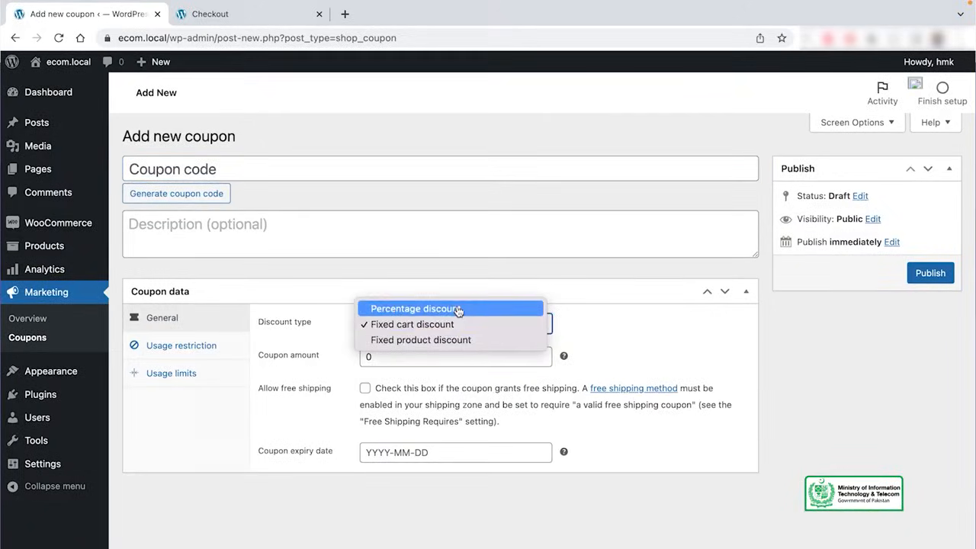
click(458, 308)
click(414, 357)
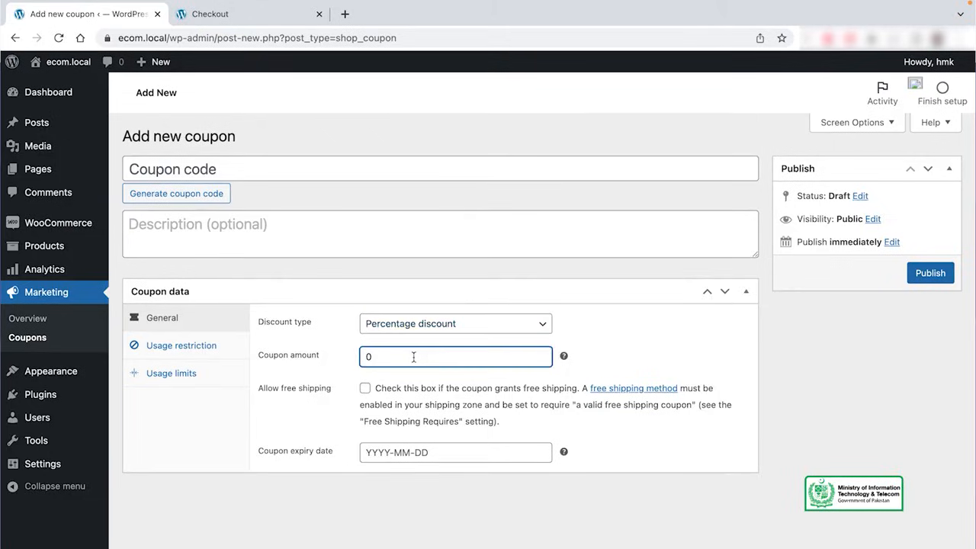
text(23)
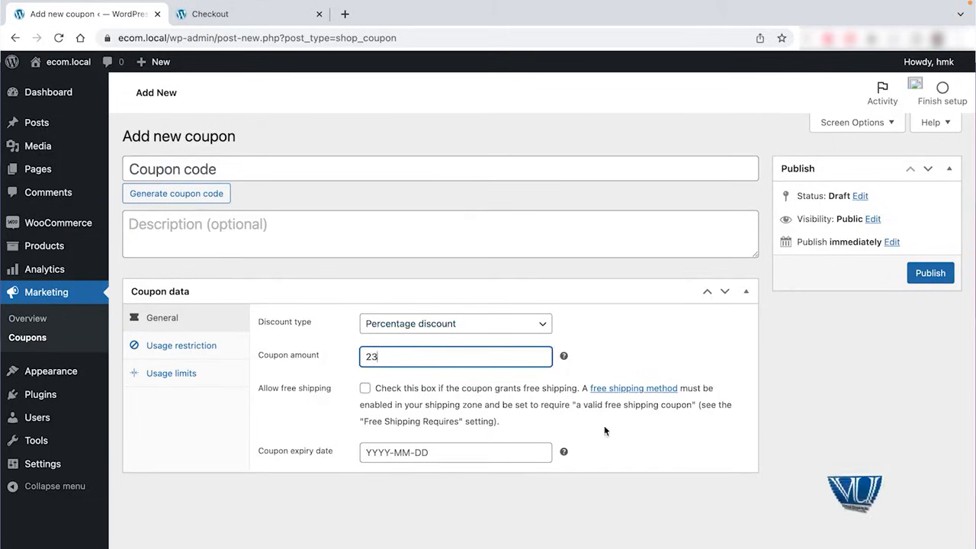
click(642, 430)
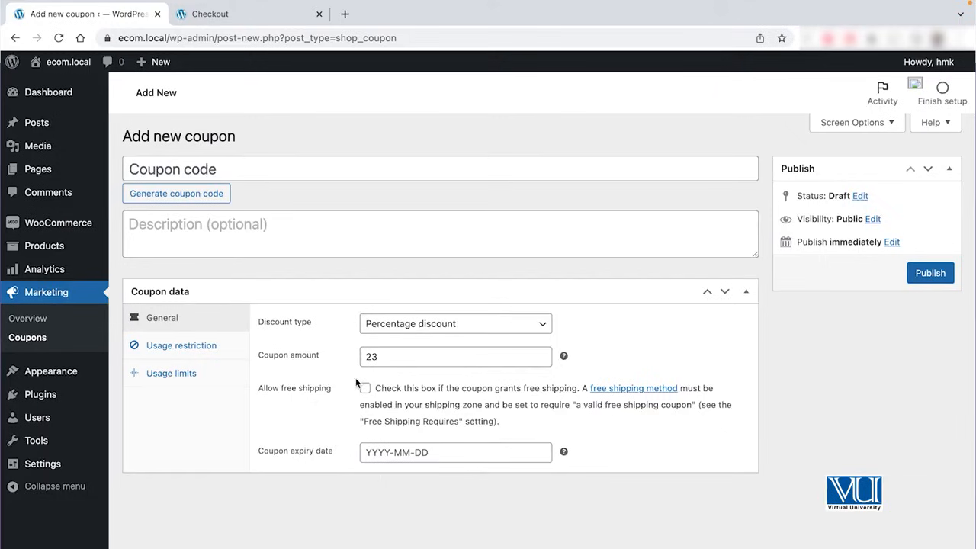
click(439, 451)
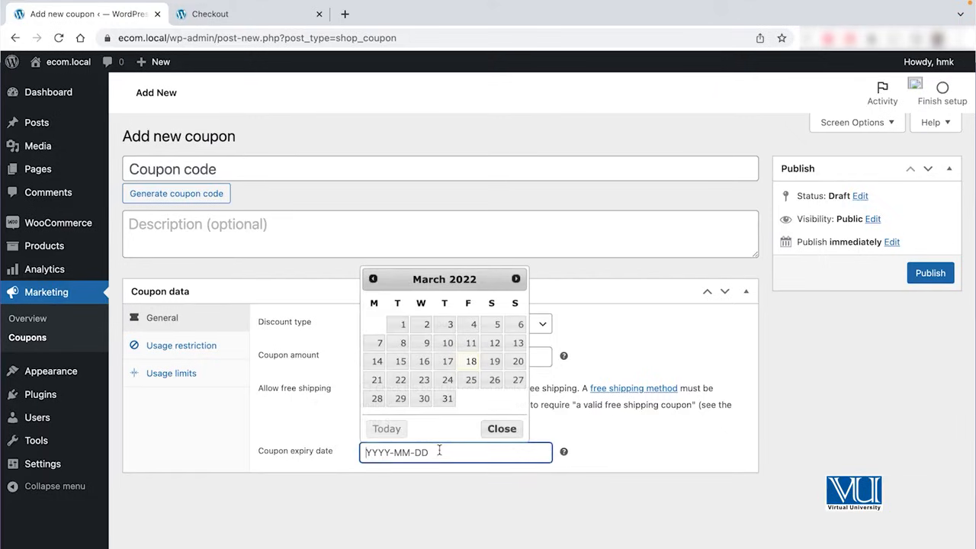
click(468, 383)
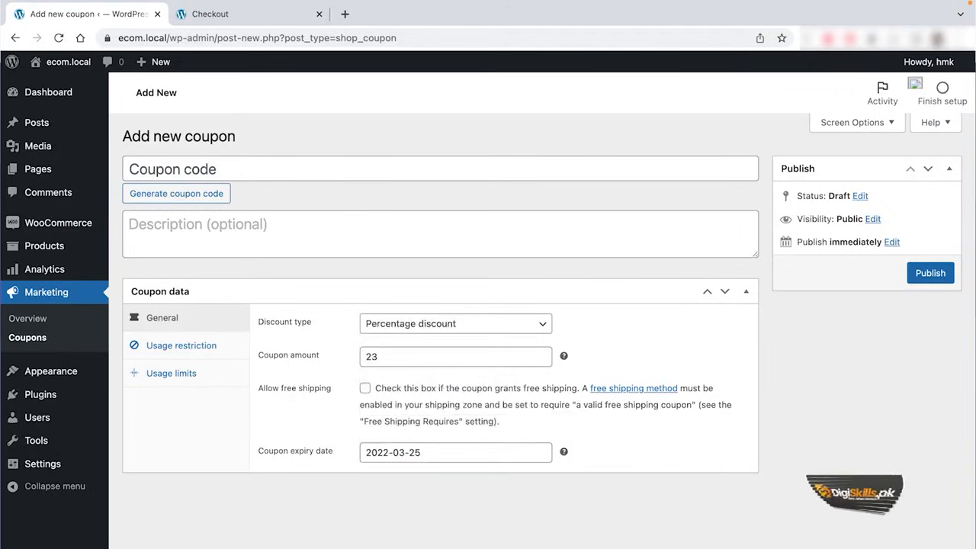
Look through the new coupon's usage restriction and usage limit settings, and return to its general settings
click(154, 351)
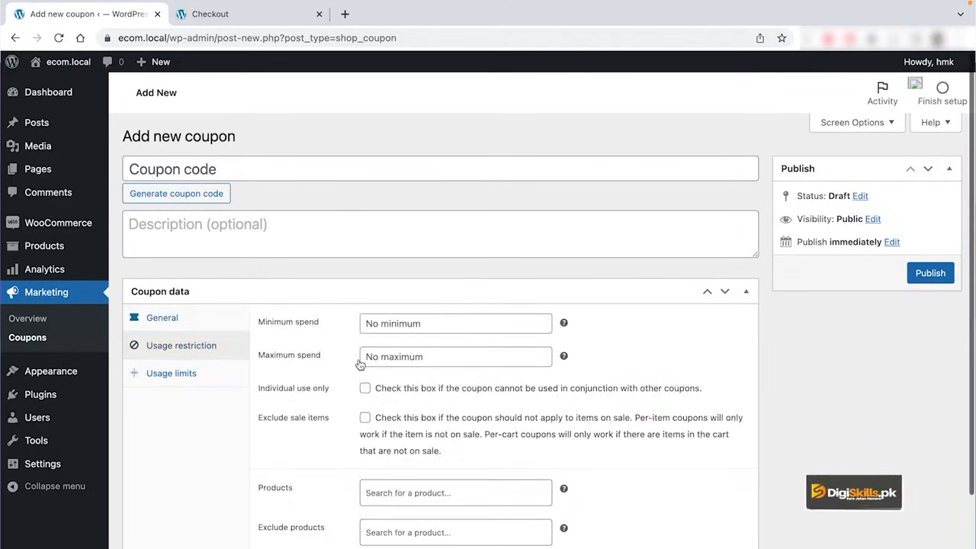
scroll(359, 364, down, 2)
scroll(358, 363, up, 1)
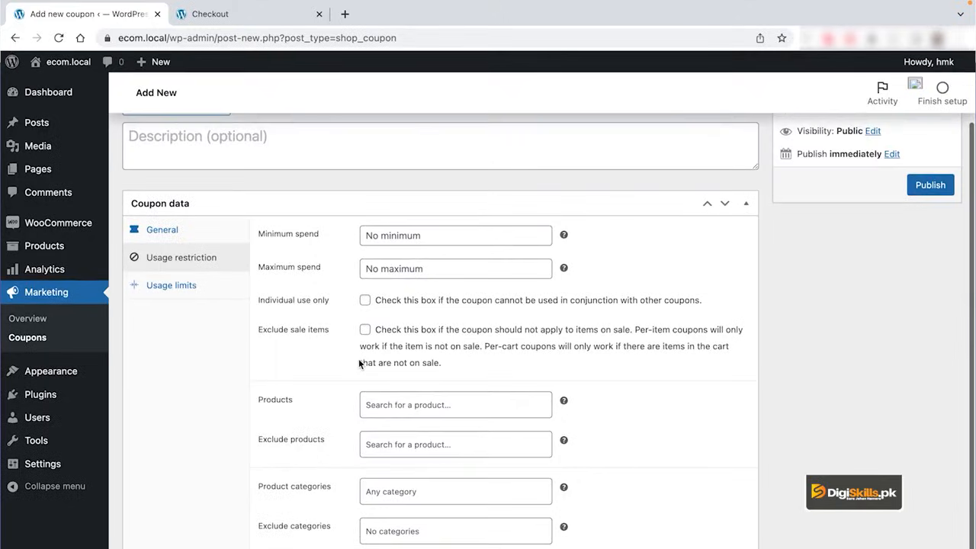
click(219, 286)
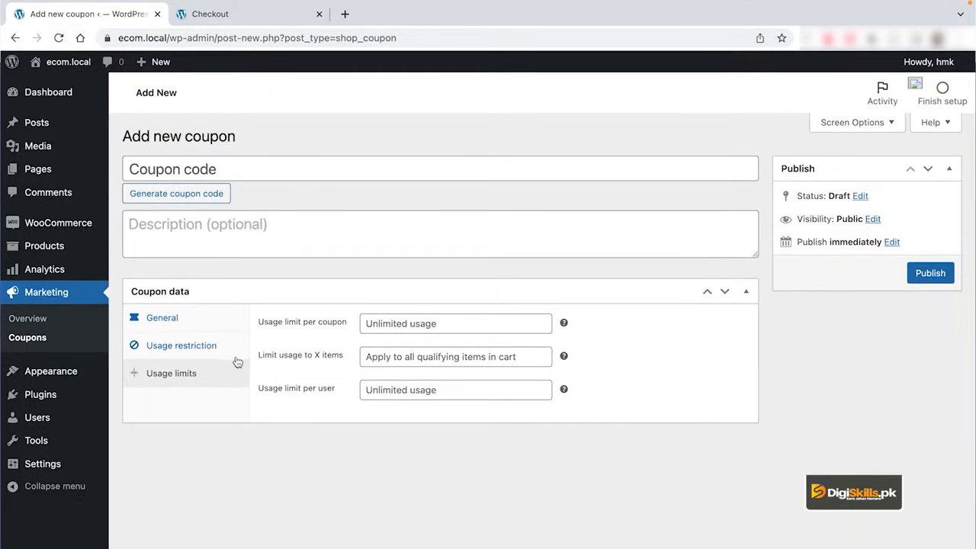
click(175, 318)
Enter Pakistan as the coupon code and Pakistan day as the description, and publish the coupon
click(244, 157)
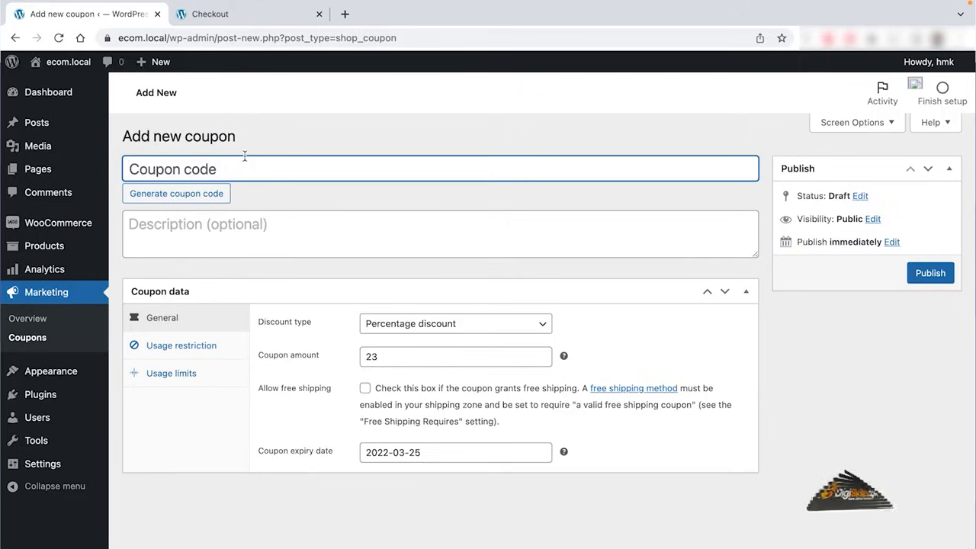
text(Pakistan)
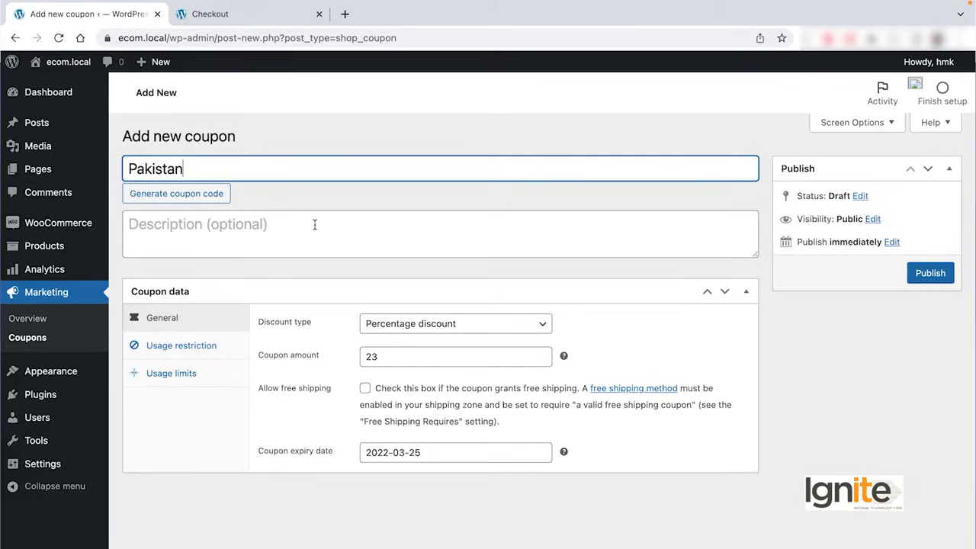
click(314, 225)
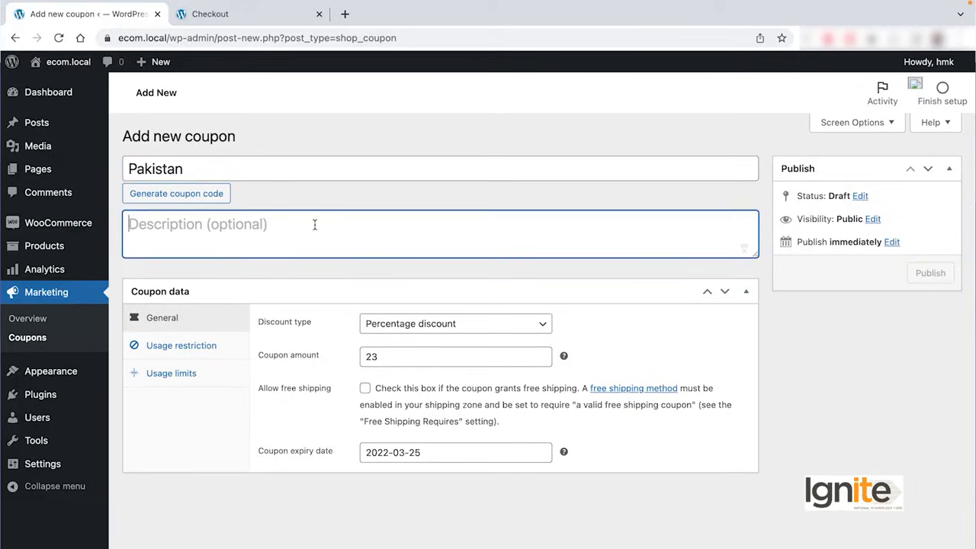
double_click(177, 168)
key(ctrl+c)
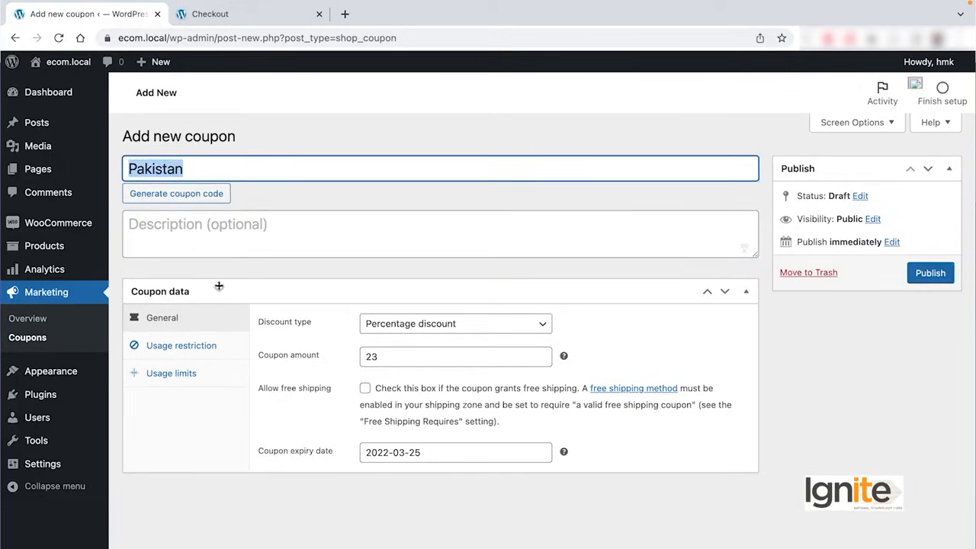
click(242, 242)
key(ctrl+v)
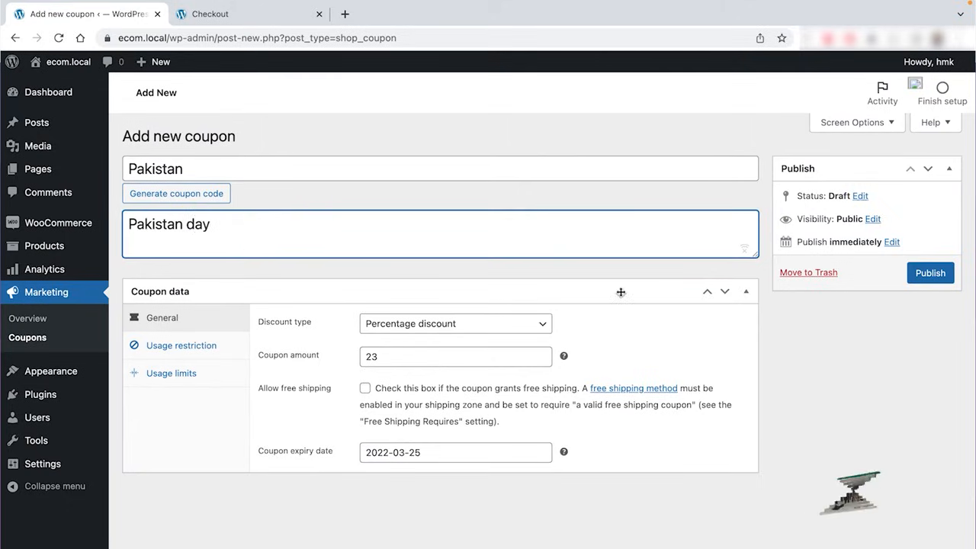
click(929, 275)
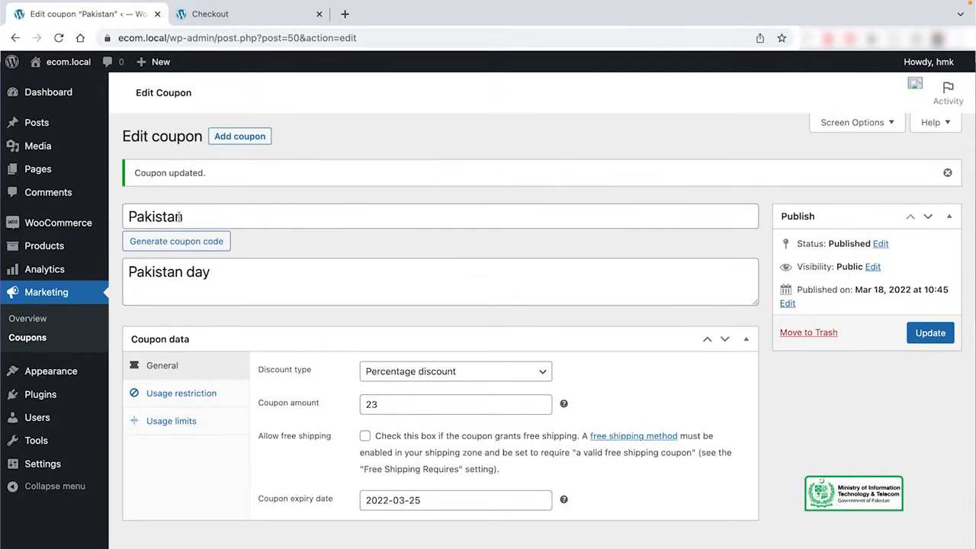
Copy the coupon code Pakistan and add the Silk Tie, Cufflinks for Programmers and White Formal Shirt to the cart from the shop
double_click(161, 217)
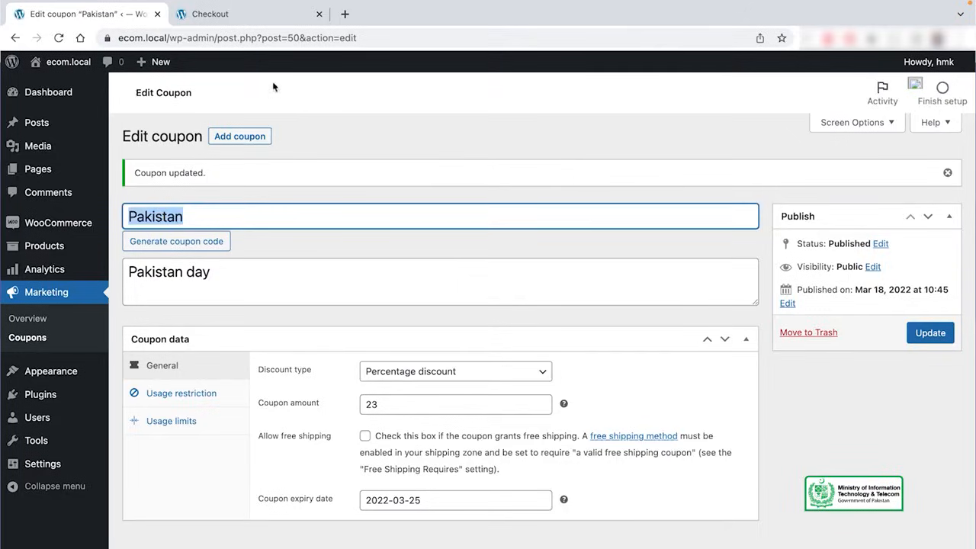
click(277, 17)
click(805, 132)
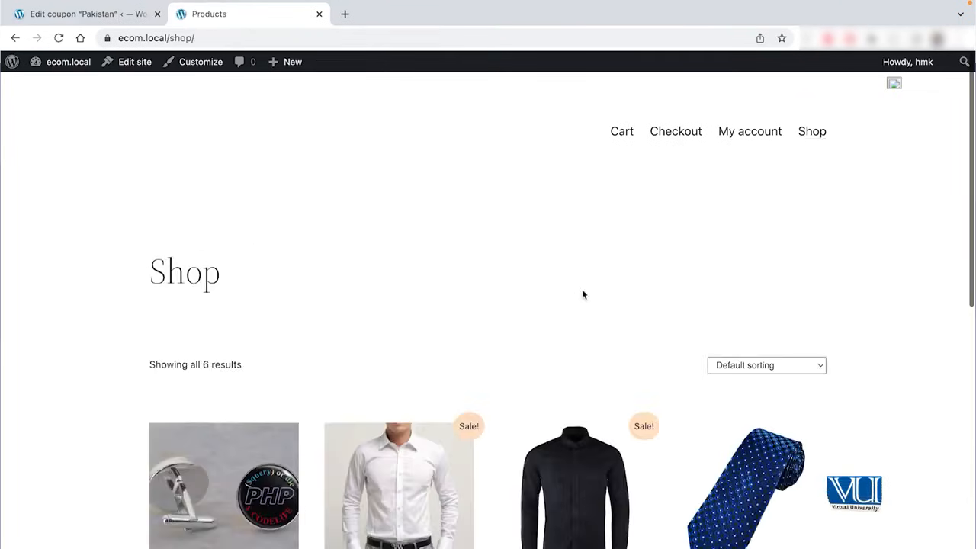
scroll(583, 295, down, 5)
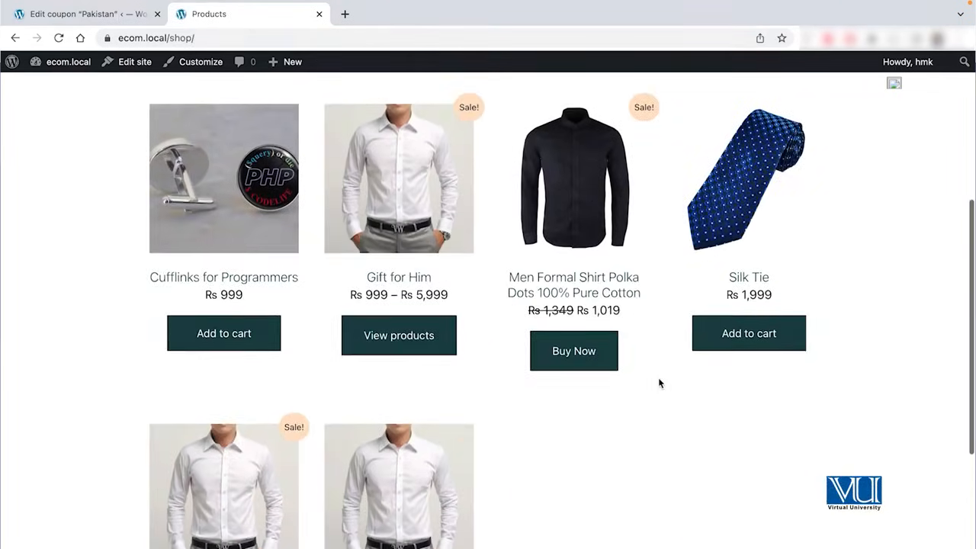
click(762, 341)
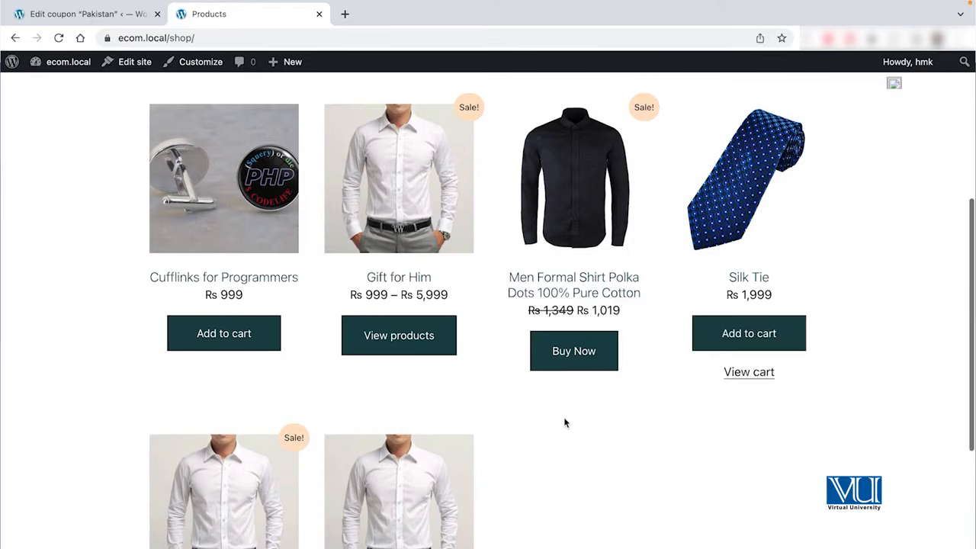
click(239, 326)
scroll(373, 369, down, 4)
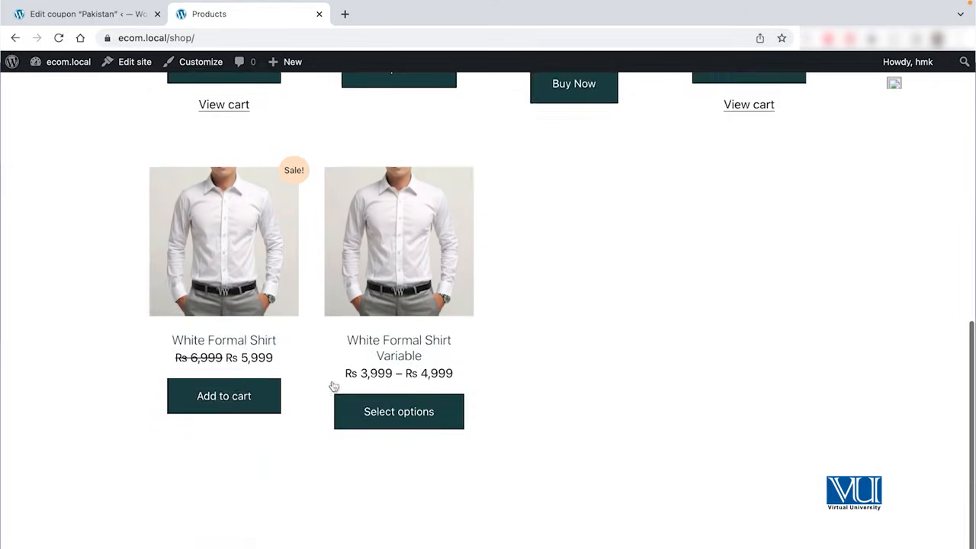
click(234, 395)
scroll(560, 436, down, 1)
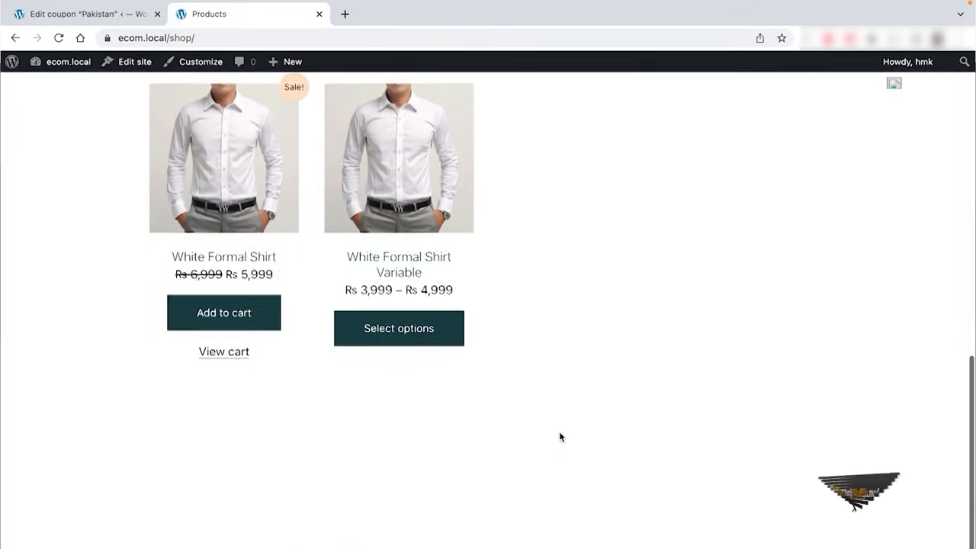
In the cart, set the quantities of Silk Tie and Cufflinks for Programmers to 2 each and update the cart
click(225, 352)
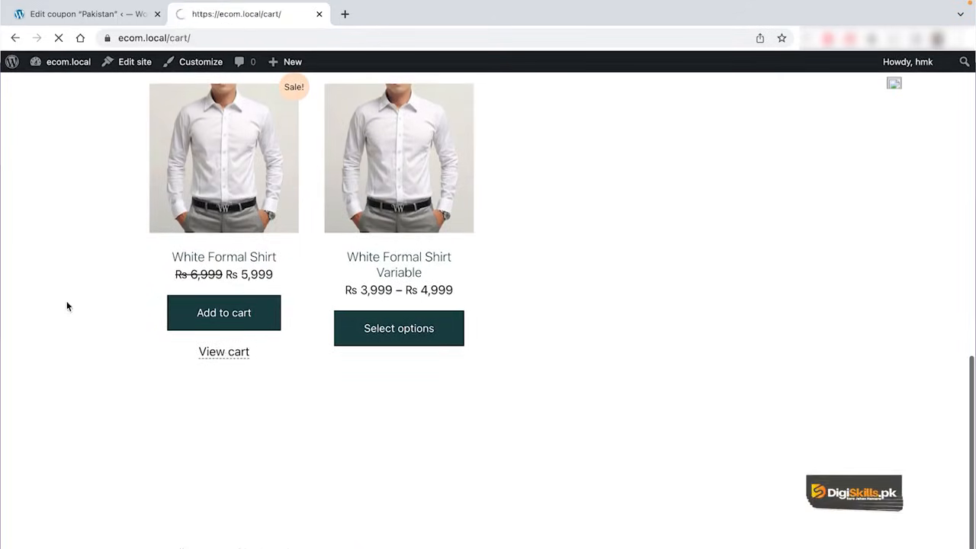
scroll(392, 349, down, 5)
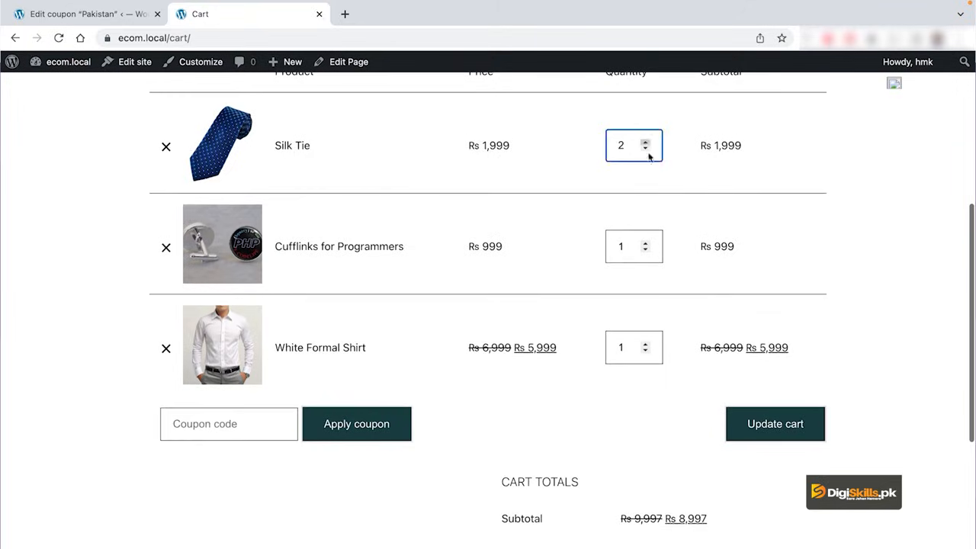
click(645, 243)
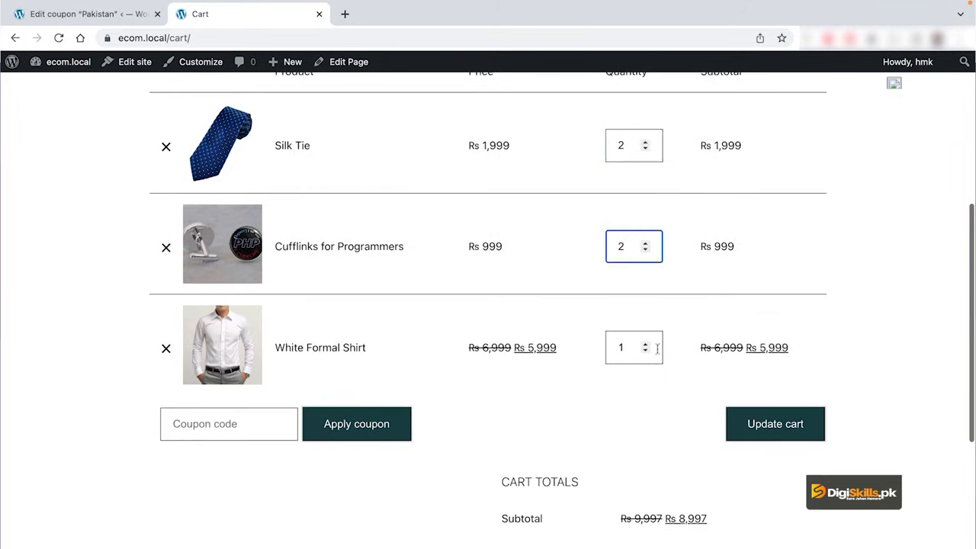
click(274, 424)
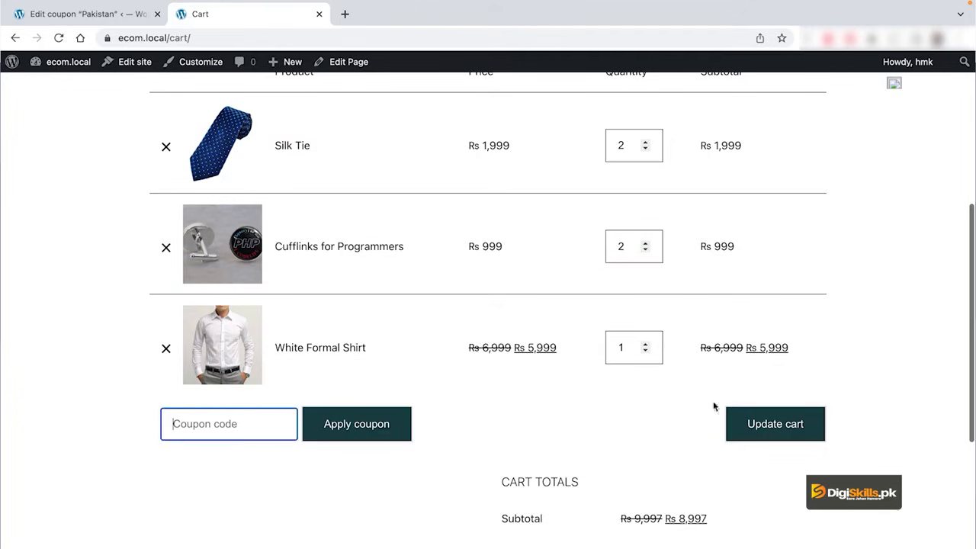
click(790, 426)
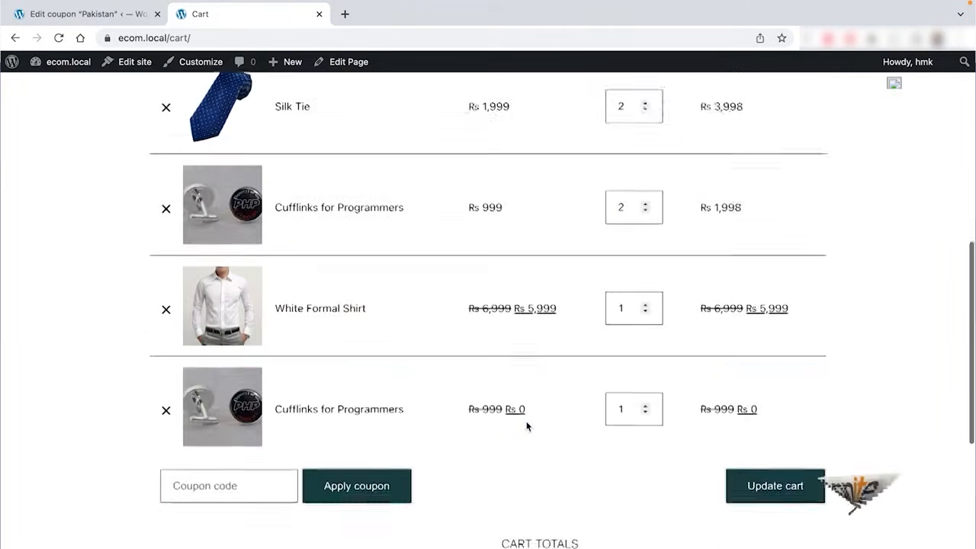
Apply the coupon code Pakistan to the cart and check the discount in the cart totals
scroll(523, 424, down, 4)
click(217, 418)
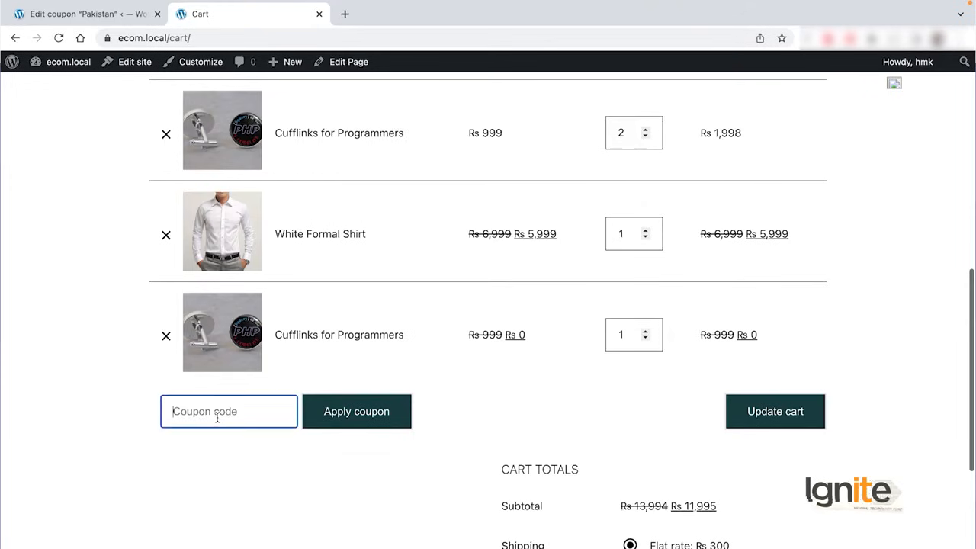
click(370, 404)
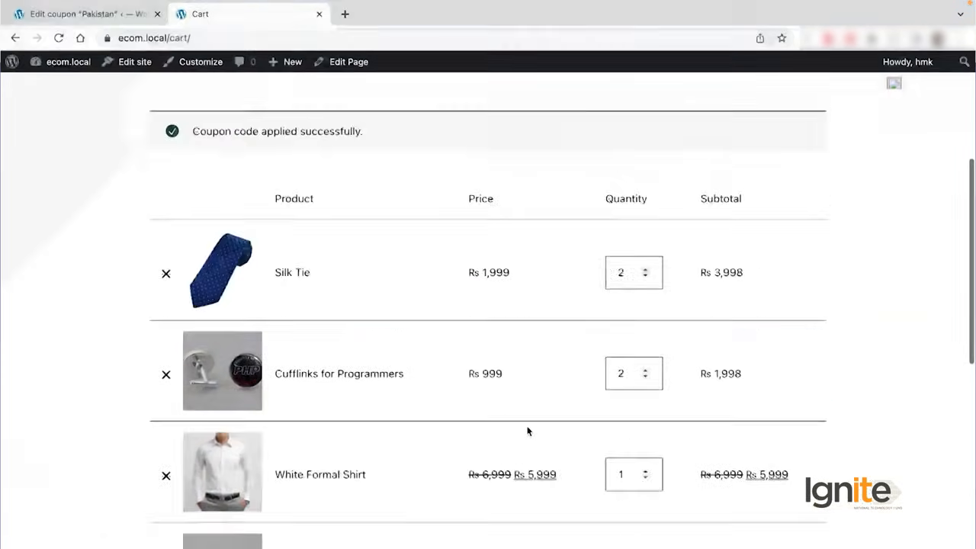
scroll(528, 432, down, 3)
scroll(528, 432, down, 4)
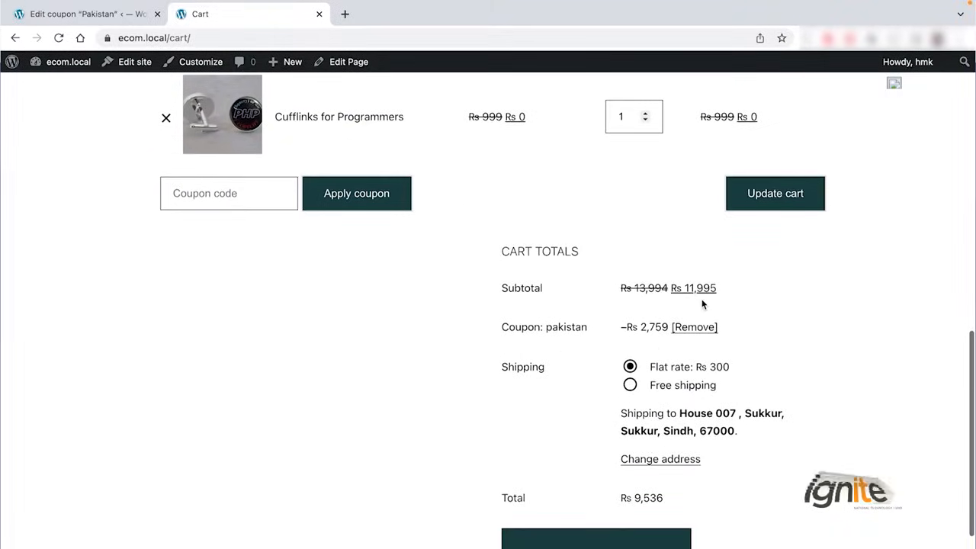
scroll(755, 311, down, 1)
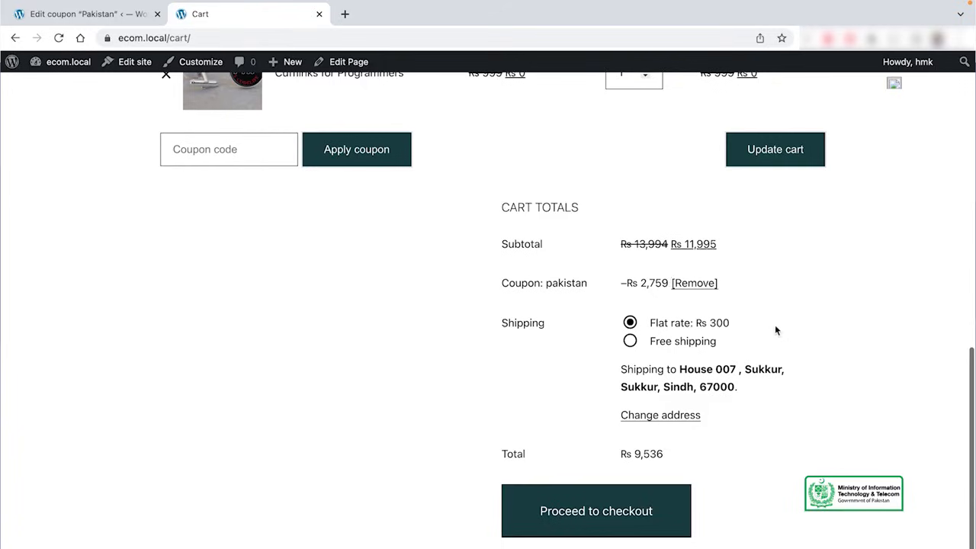
scroll(775, 330, down, 2)
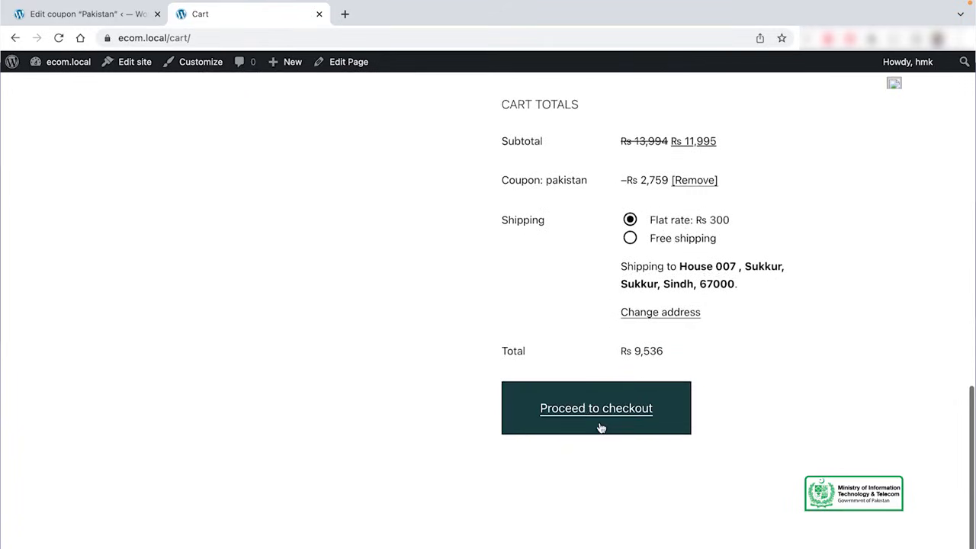
scroll(333, 320, up, 5)
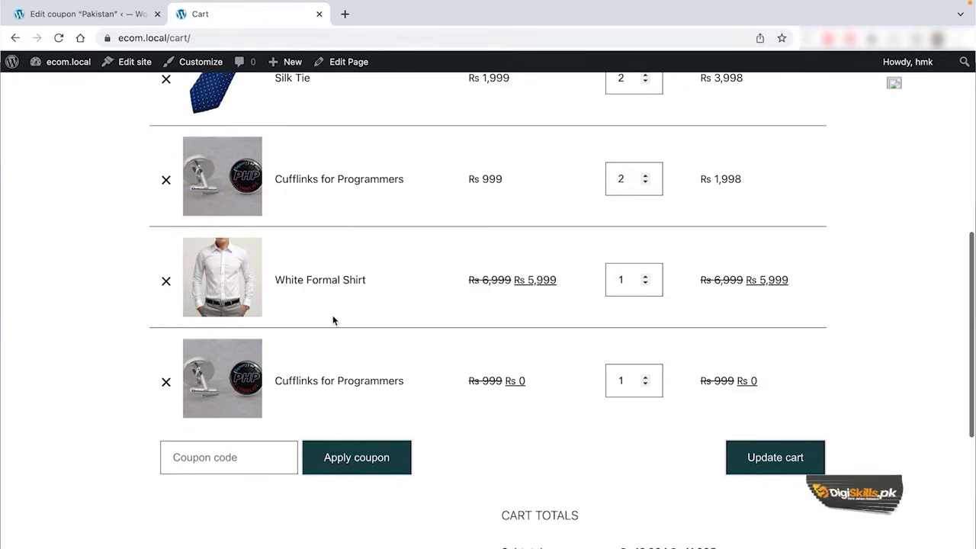
Proceed to checkout and review the ordered items, coupon discount, shipping and payment options
scroll(432, 347, down, 6)
click(574, 364)
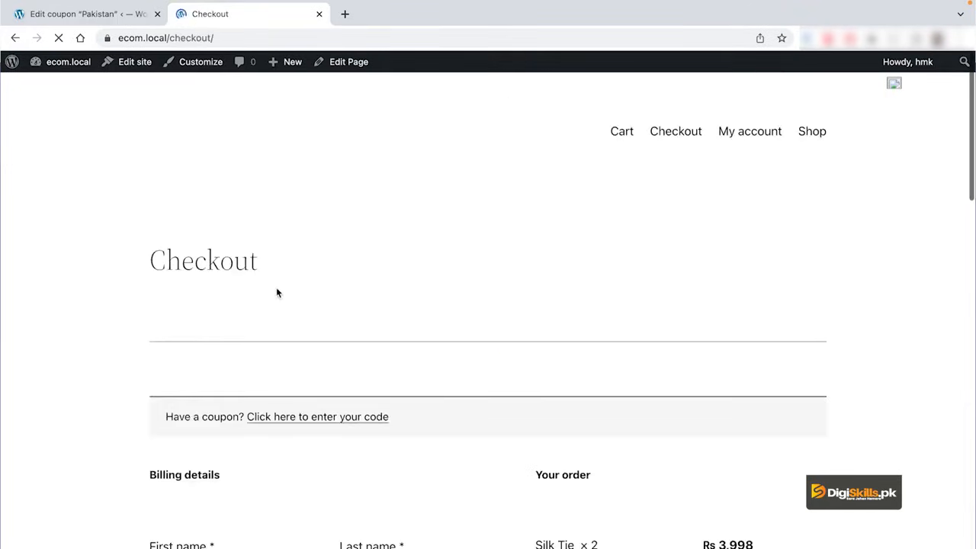
scroll(561, 348, down, 5)
scroll(561, 348, down, 5)
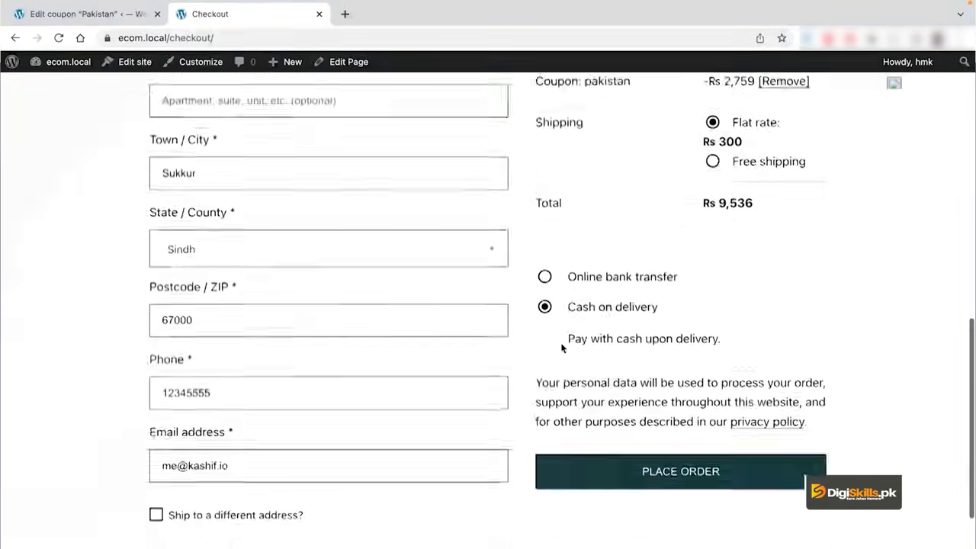
scroll(561, 348, up, 7)
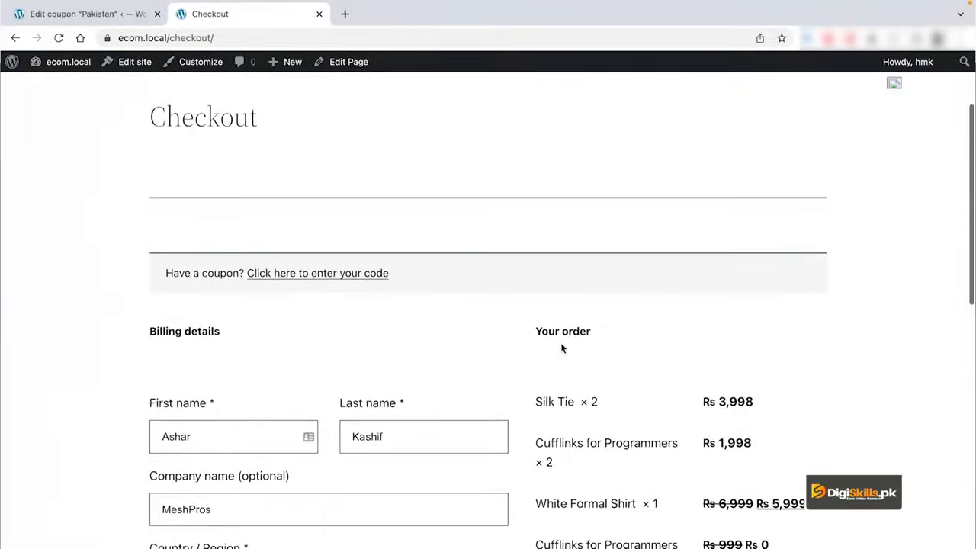